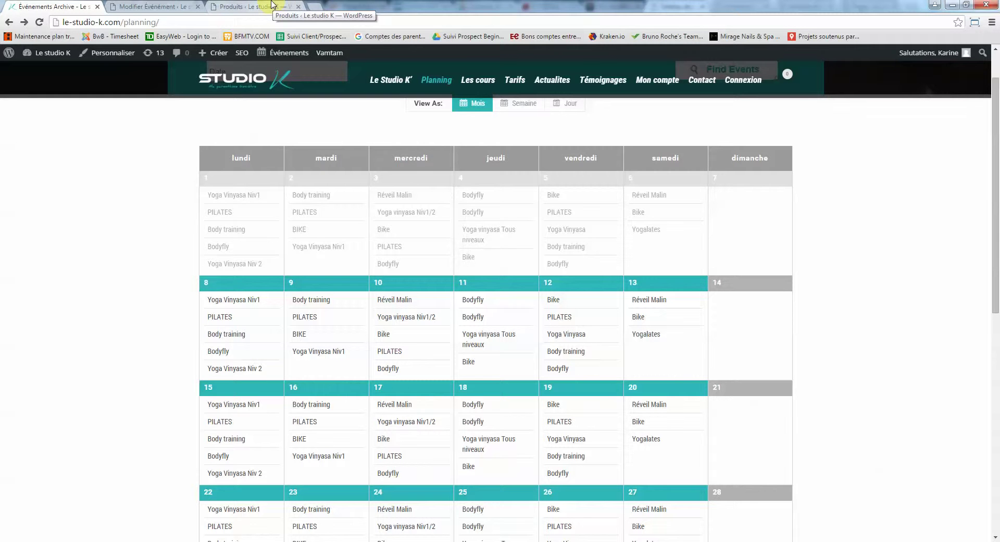
Open the Marche Sportive product from the product list for editing in a separate browser tab.
click(271, 5)
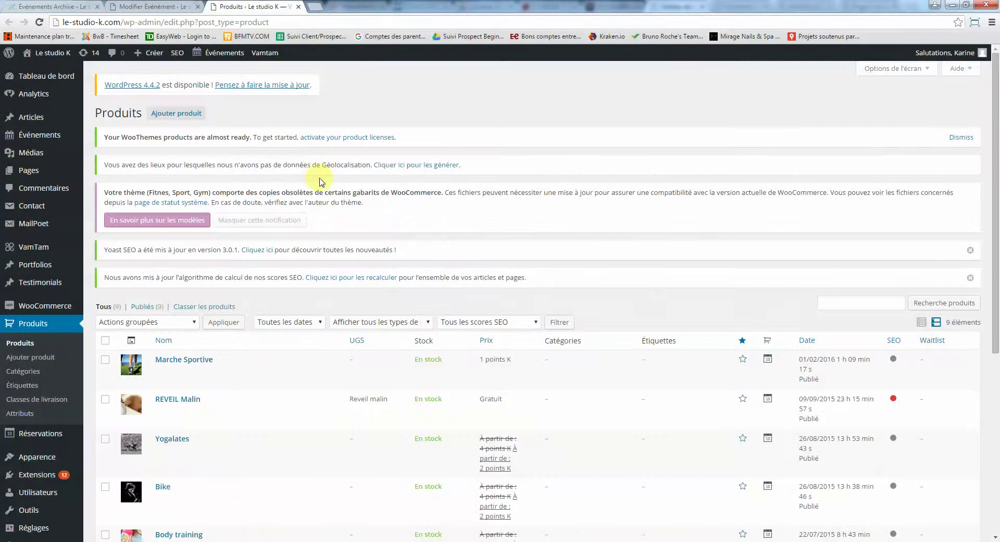
scroll(319, 183, down, 3)
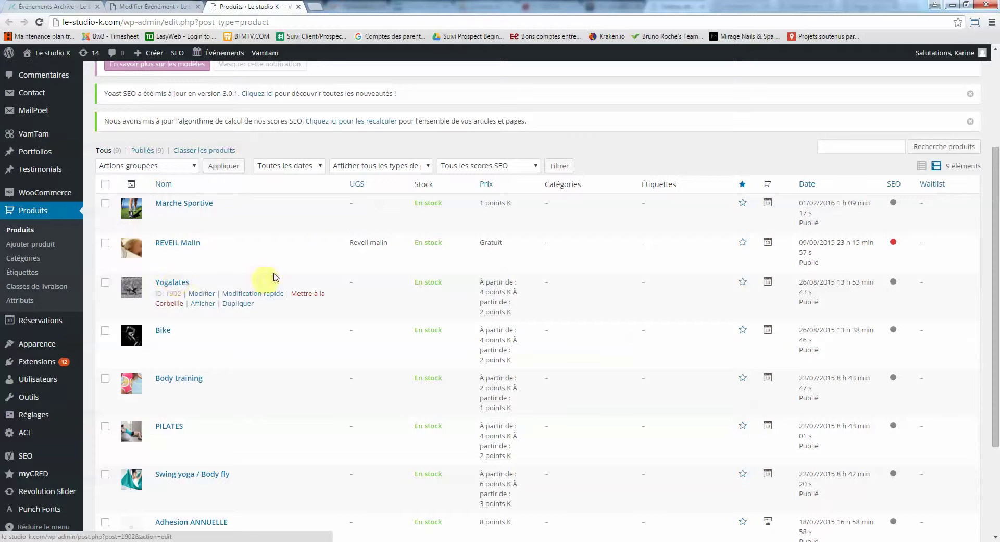
right_click(195, 207)
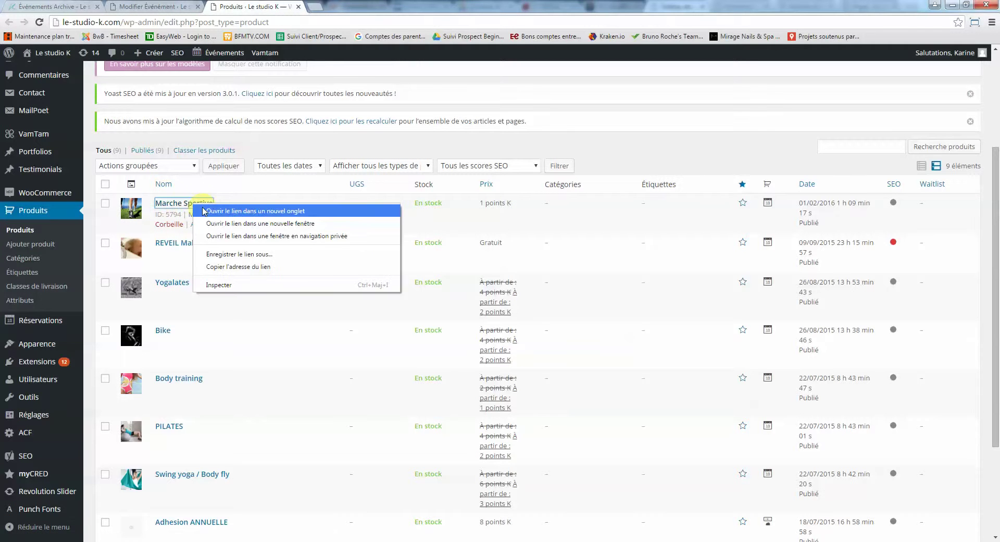
click(203, 210)
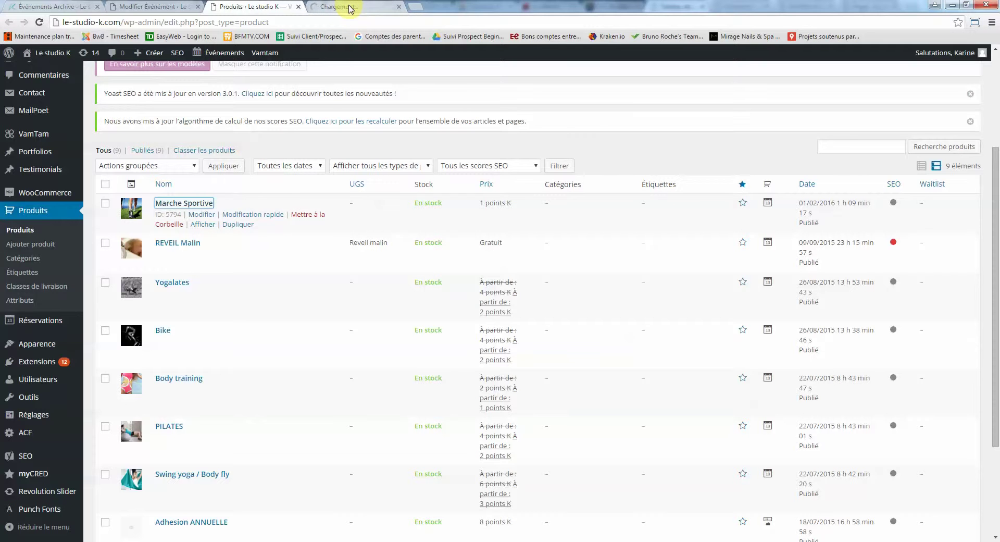
mouse_move(35, 202)
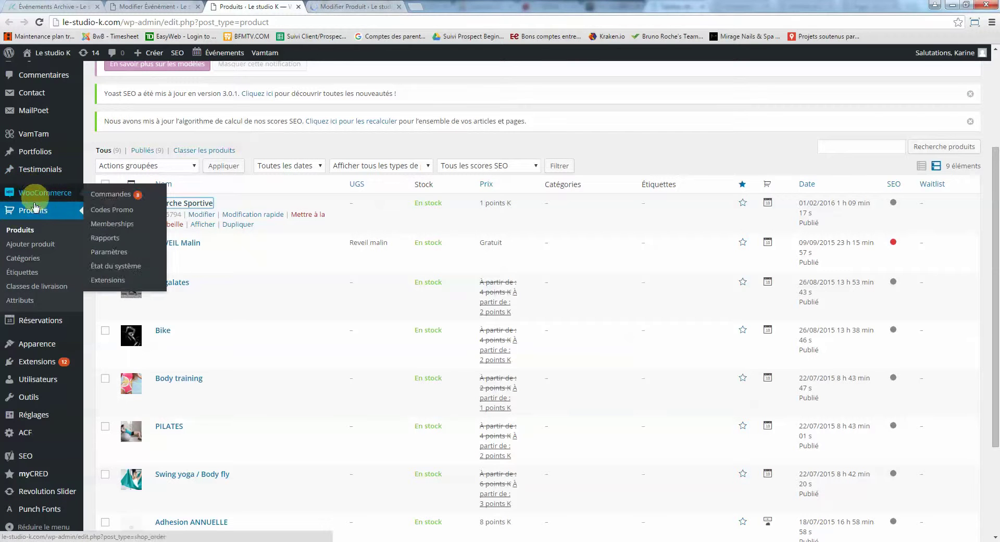
click(340, 7)
mouse_move(164, 133)
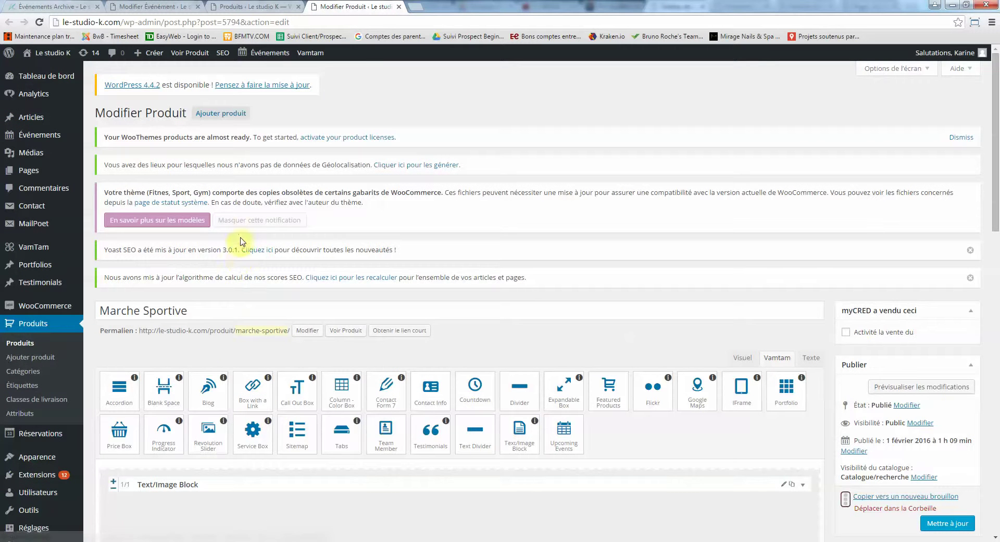
click(298, 224)
scroll(291, 225, down, 1)
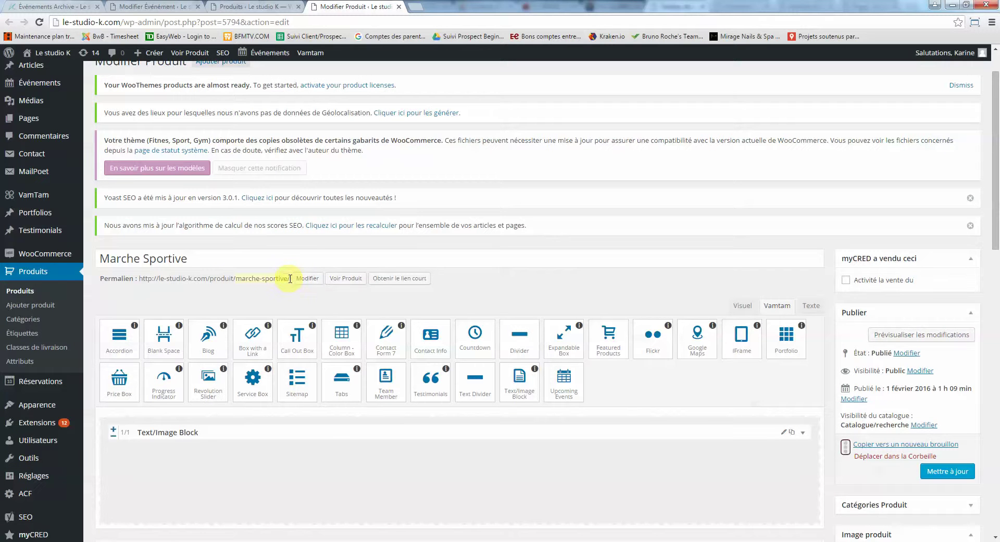
drag(290, 279, 148, 282)
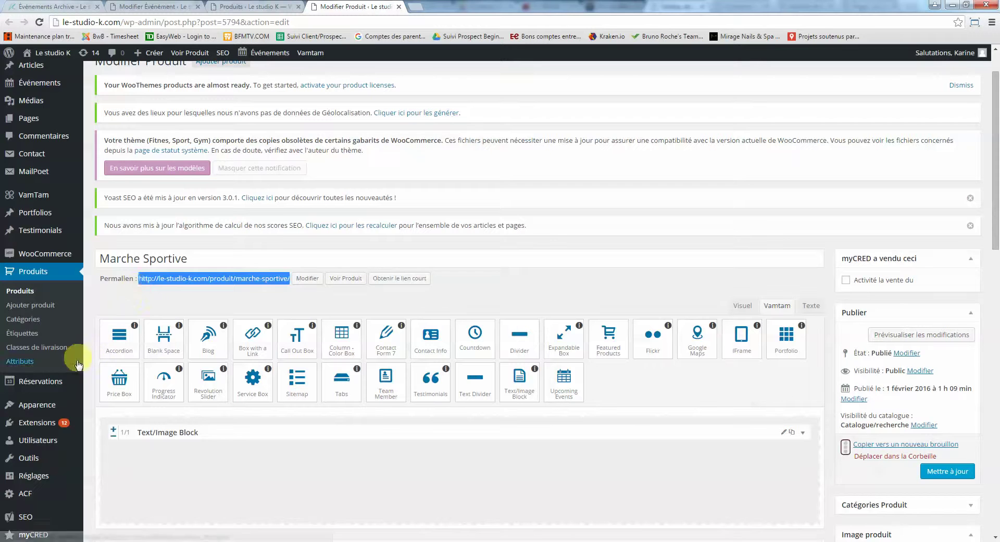
click(9, 539)
click(786, 309)
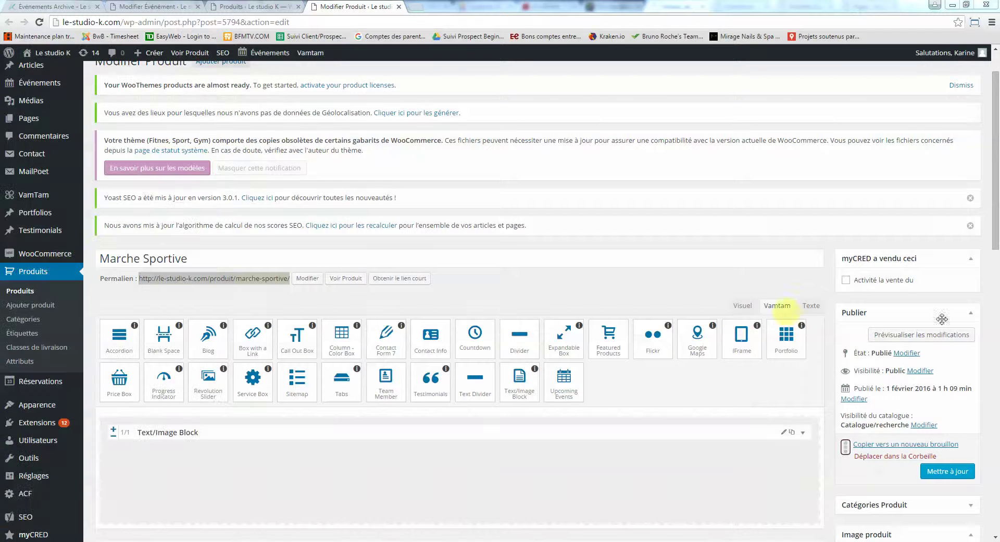
text(http://le-studio-k.com/produit/marche-sportive/)
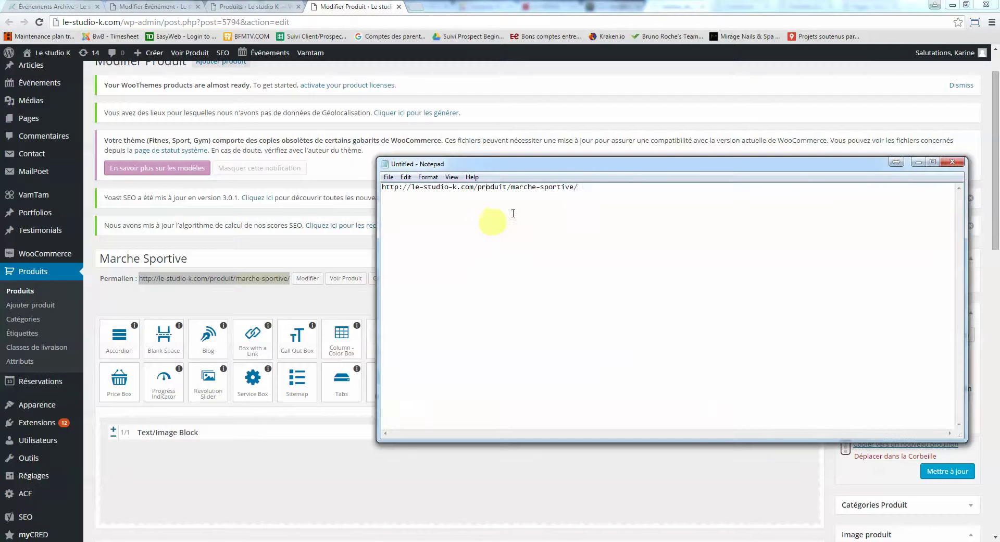
drag(599, 187, 308, 195)
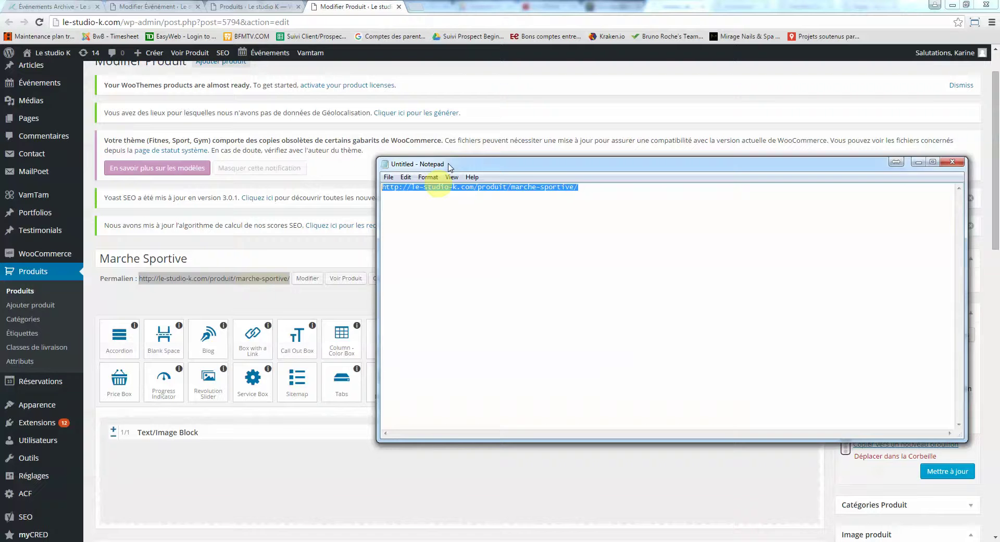
drag(449, 166, 999, 167)
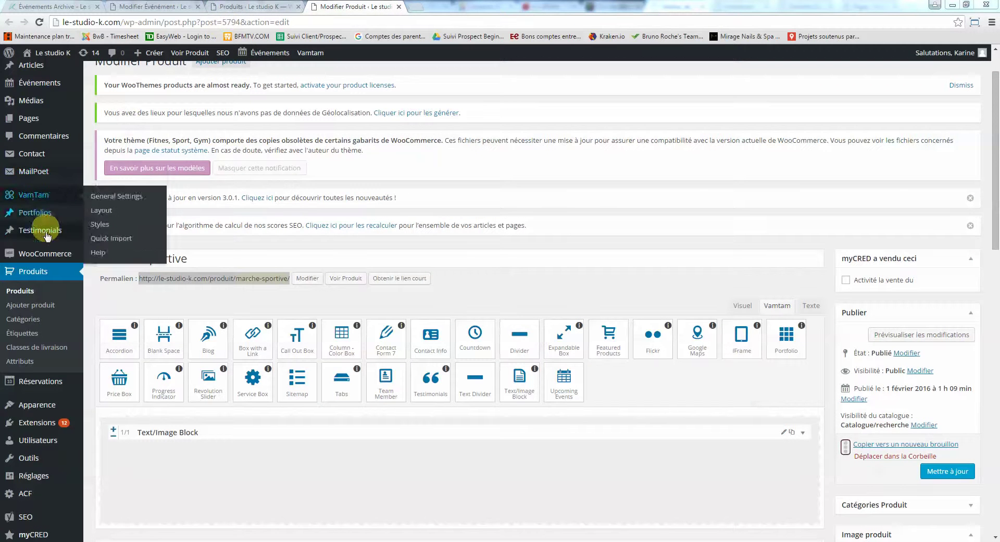
Open the Événements list in the site administration and search the events for "pilates".
click(40, 82)
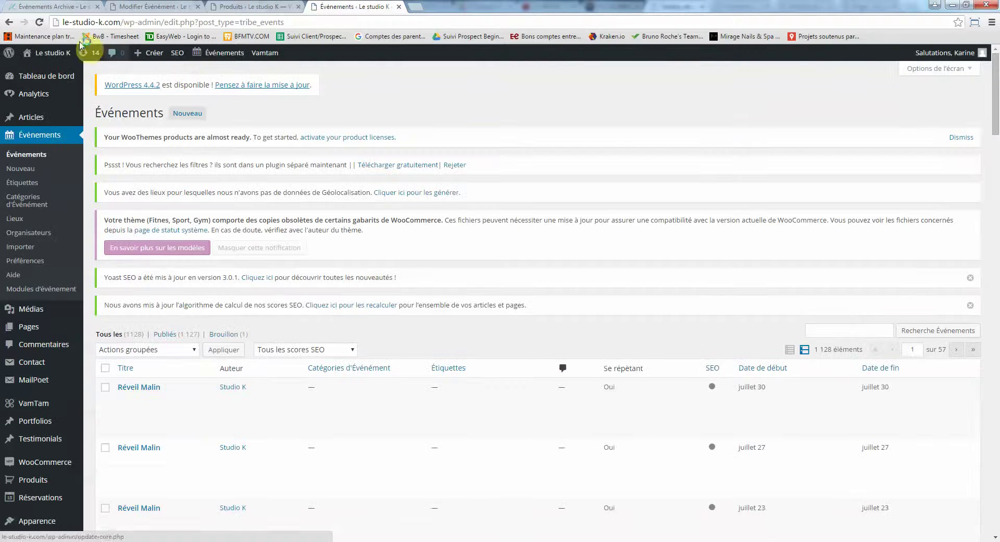
click(63, 6)
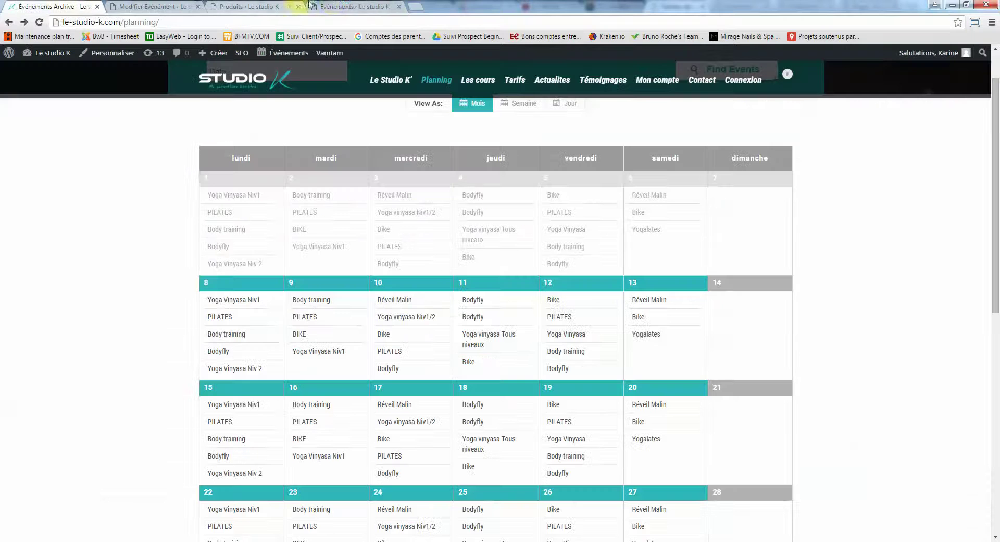
click(348, 5)
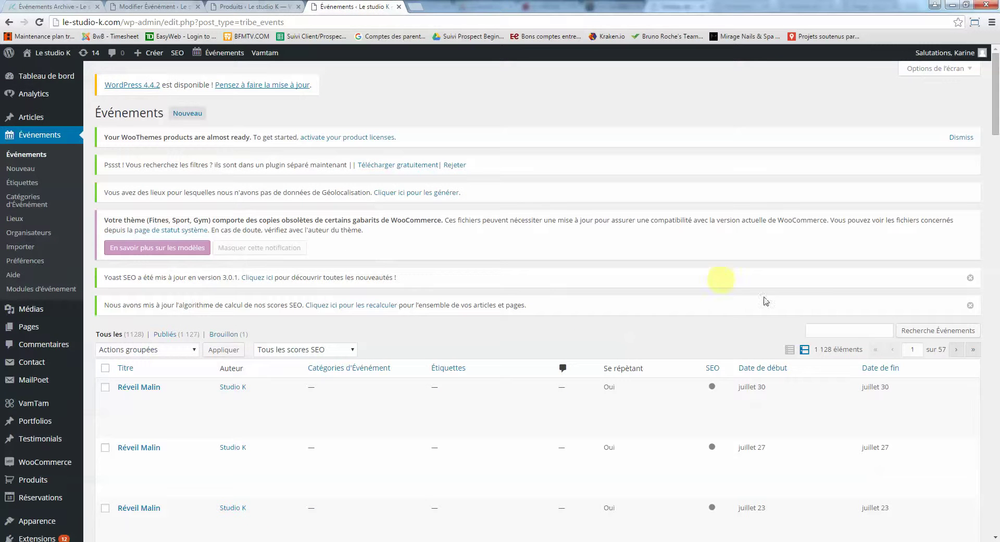
click(856, 332)
text(pila)
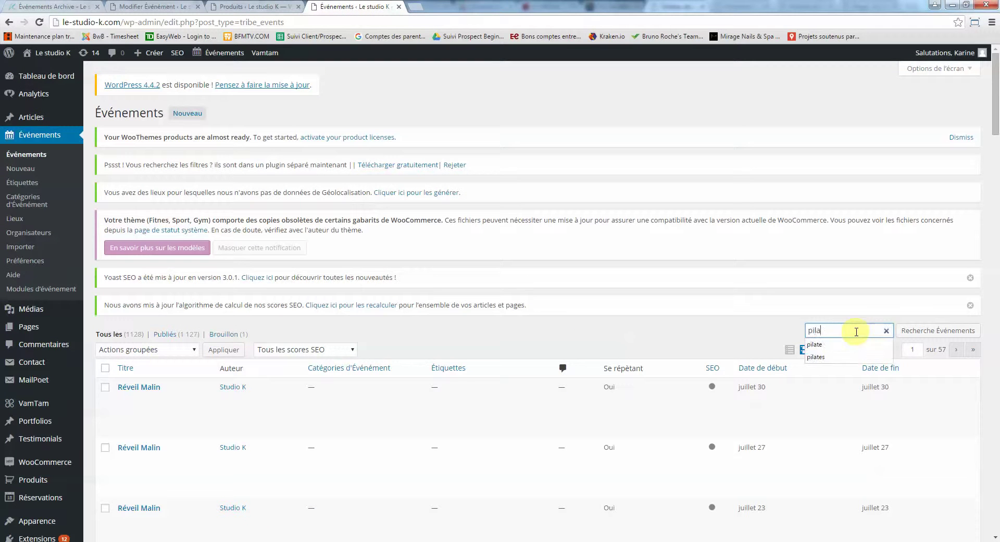
text(tes)
key(Return)
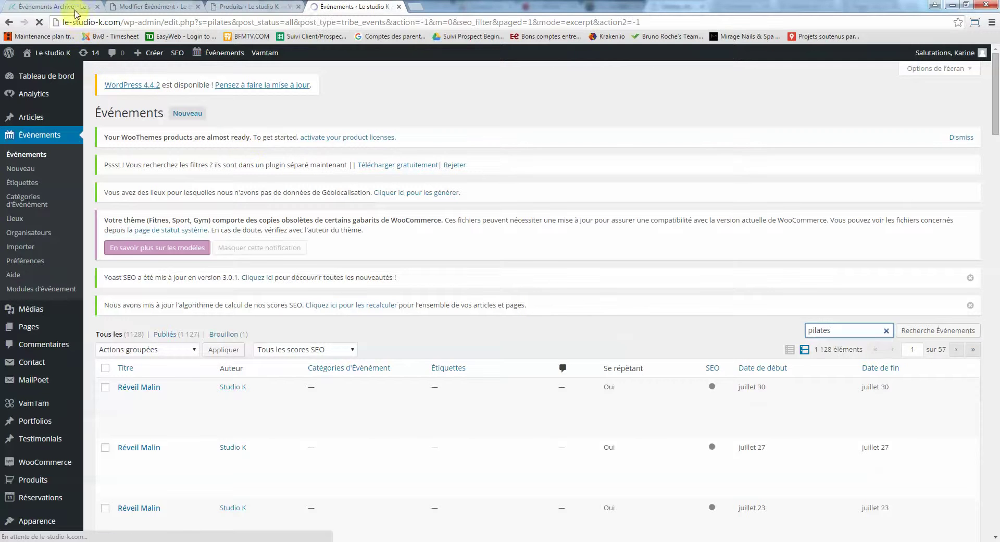
Find the PILATES event dated juin 27 in the results and open its whole recurring series for editing.
scroll(544, 276, down, 4)
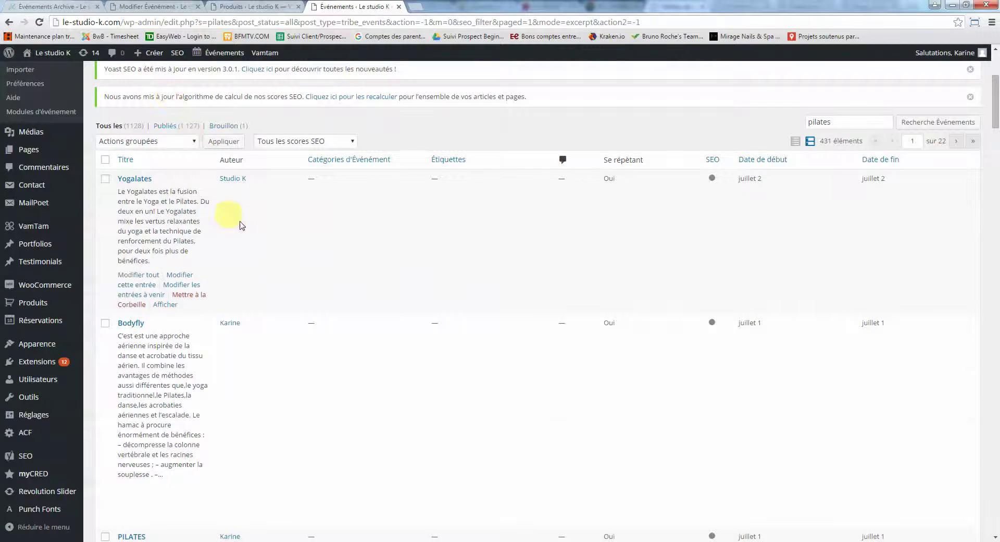
scroll(242, 225, down, 7)
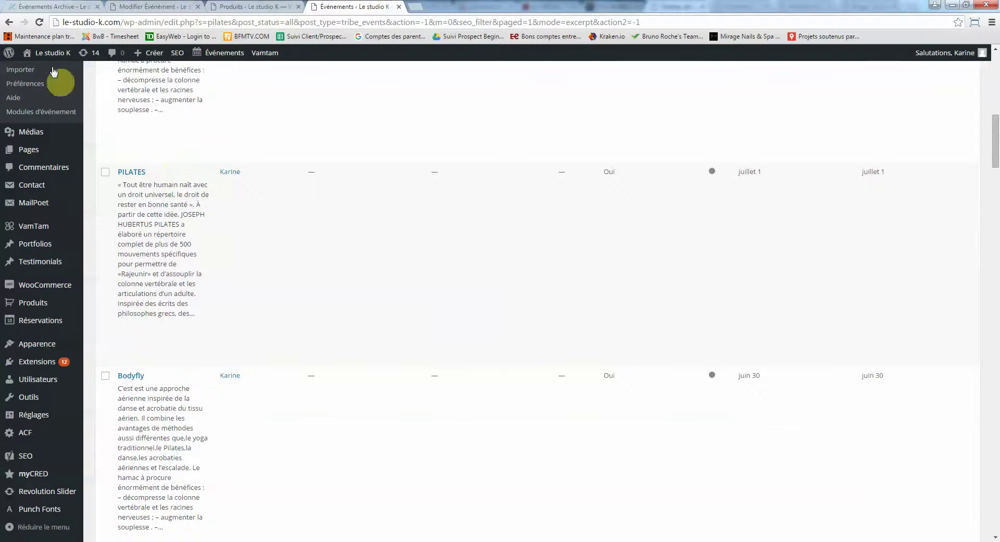
click(40, 7)
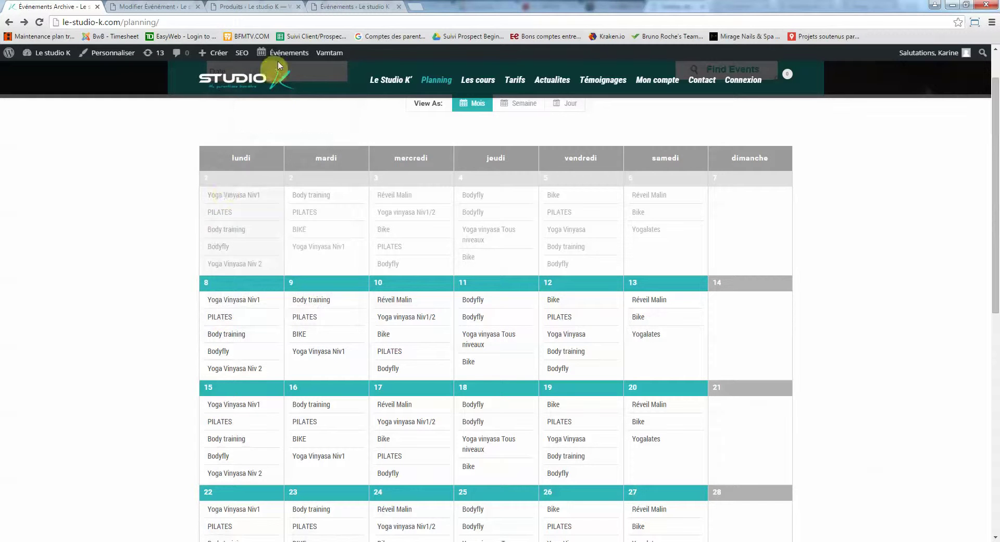
click(344, 5)
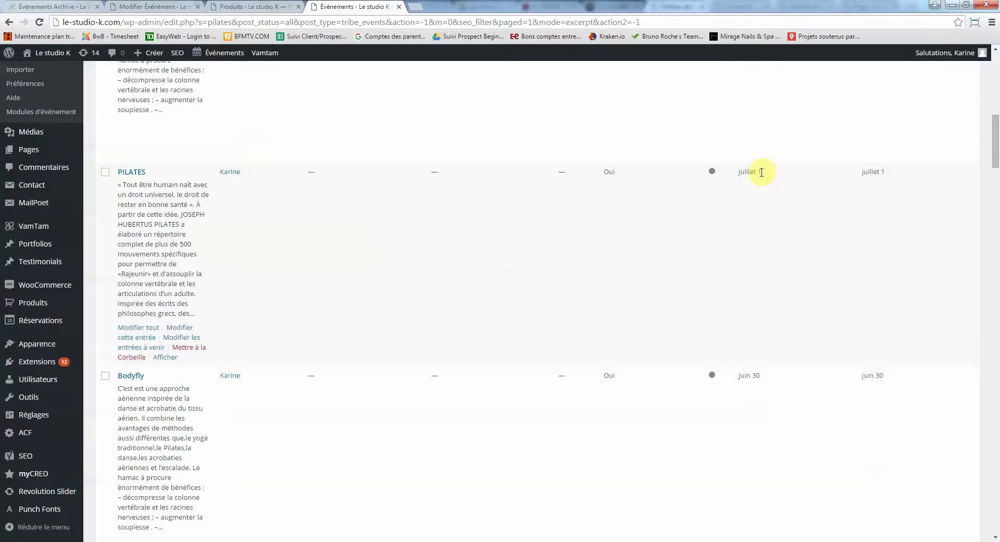
drag(762, 172, 740, 175)
scroll(549, 256, down, 4)
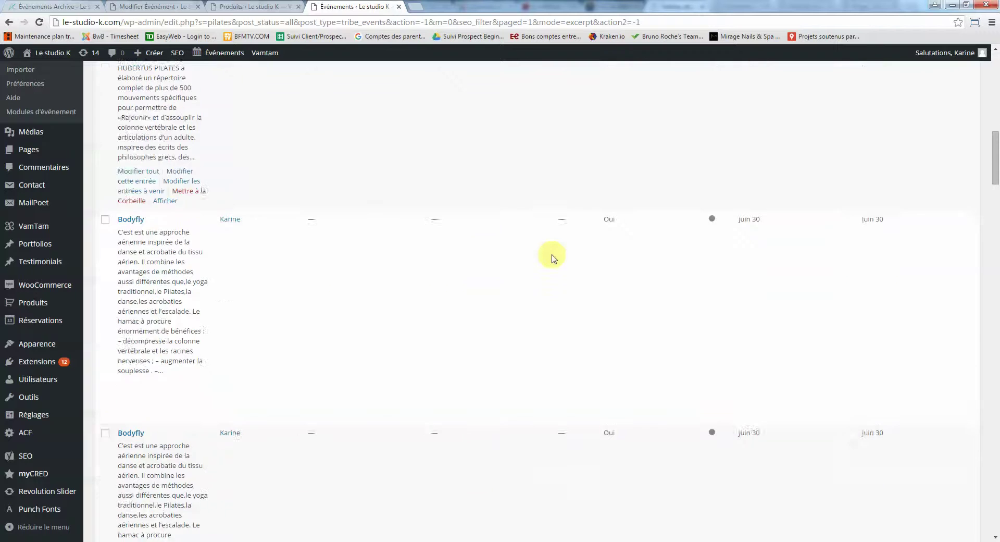
scroll(552, 258, up, 3)
scroll(552, 258, down, 5)
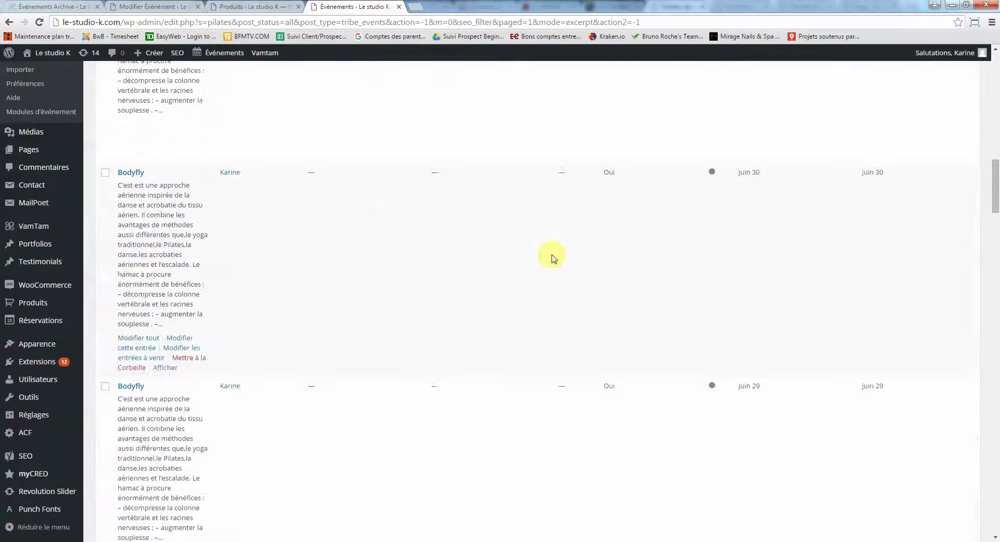
scroll(553, 258, down, 3)
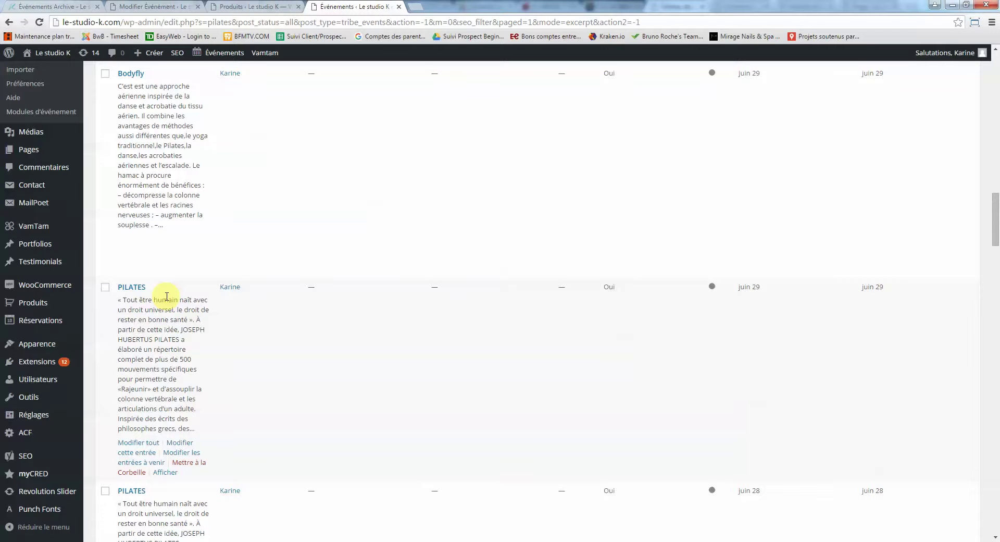
scroll(167, 296, down, 3)
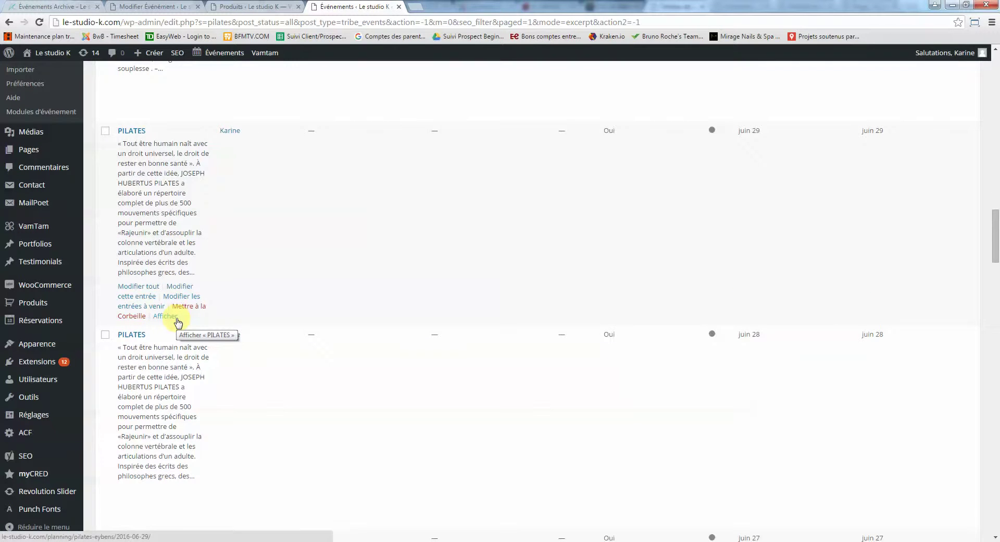
scroll(178, 321, down, 7)
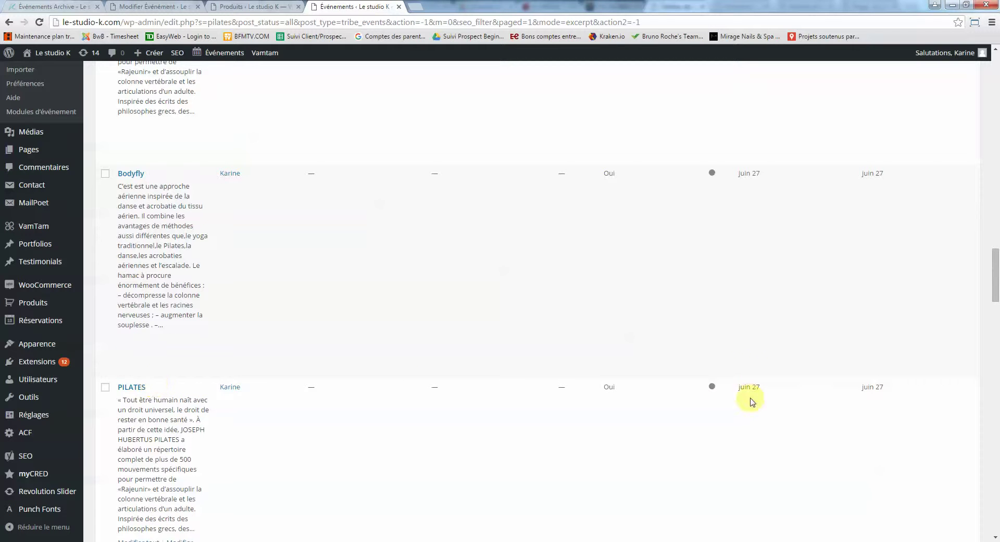
scroll(748, 397, down, 1)
scroll(626, 338, down, 1)
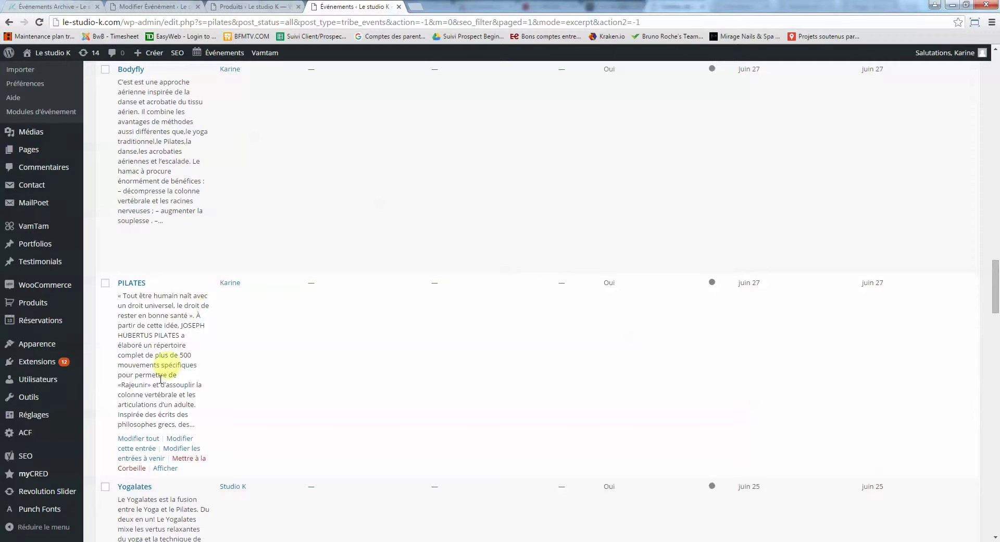
click(135, 440)
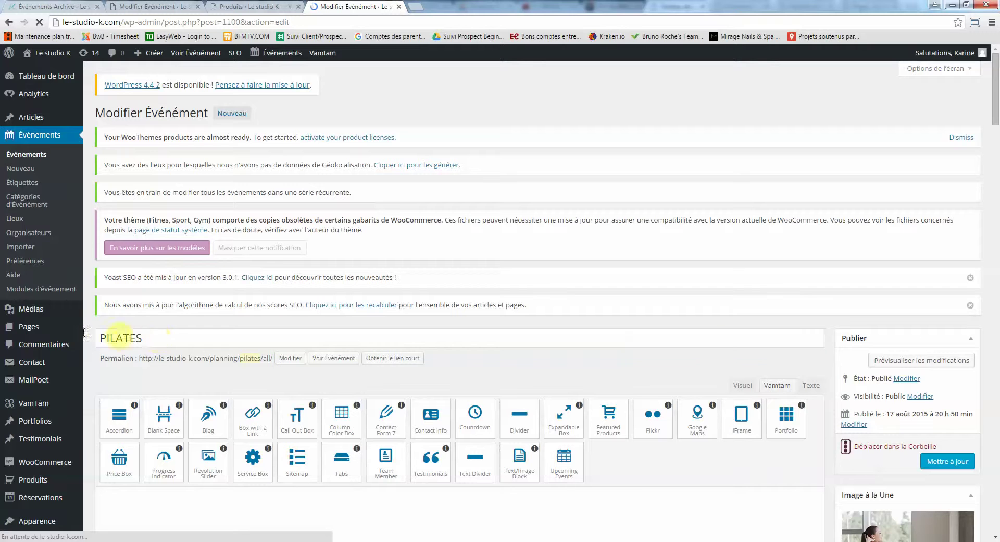
Change the title of the PILATES event series to "Marche Sportive".
double_click(120, 338)
text(Ma)
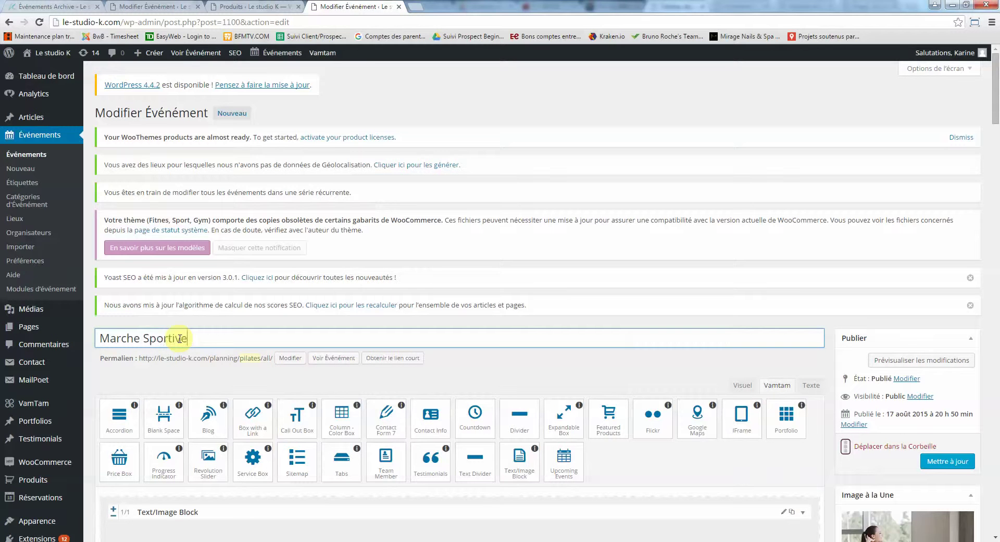
text(rche Sportive)
Clear the event's permalink slug and have it regenerated from the title as marche-sportive.
click(291, 358)
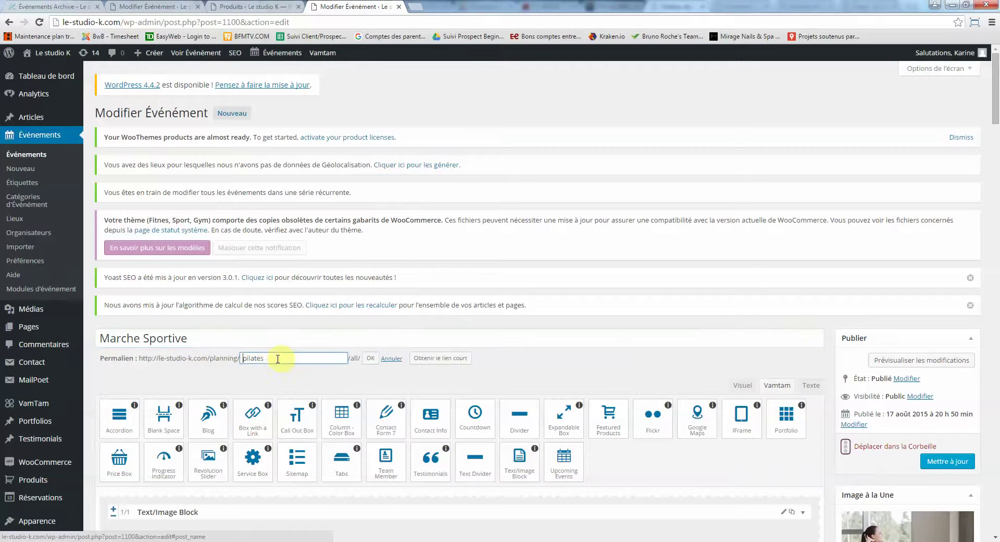
drag(277, 358, 178, 360)
key(BackSpace)
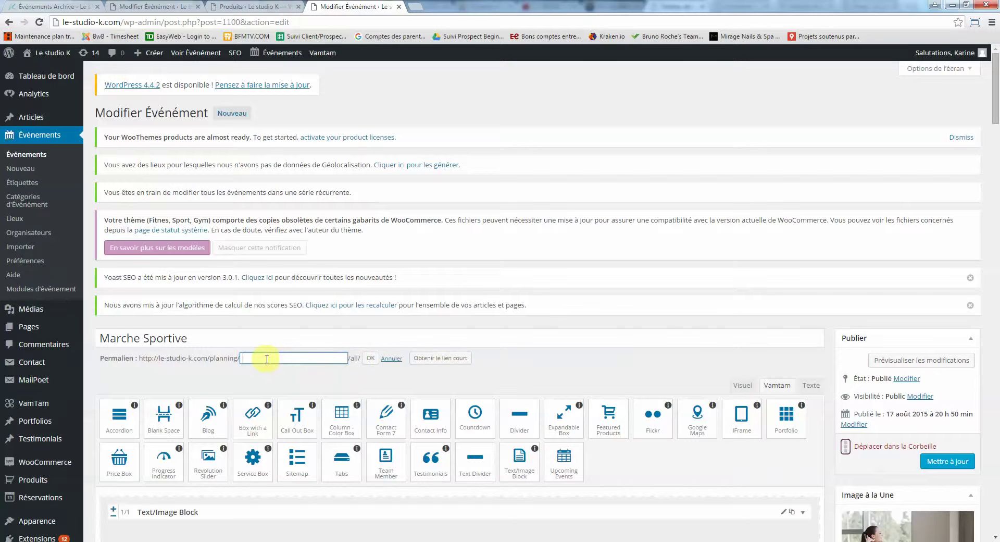
scroll(424, 297, down, 1)
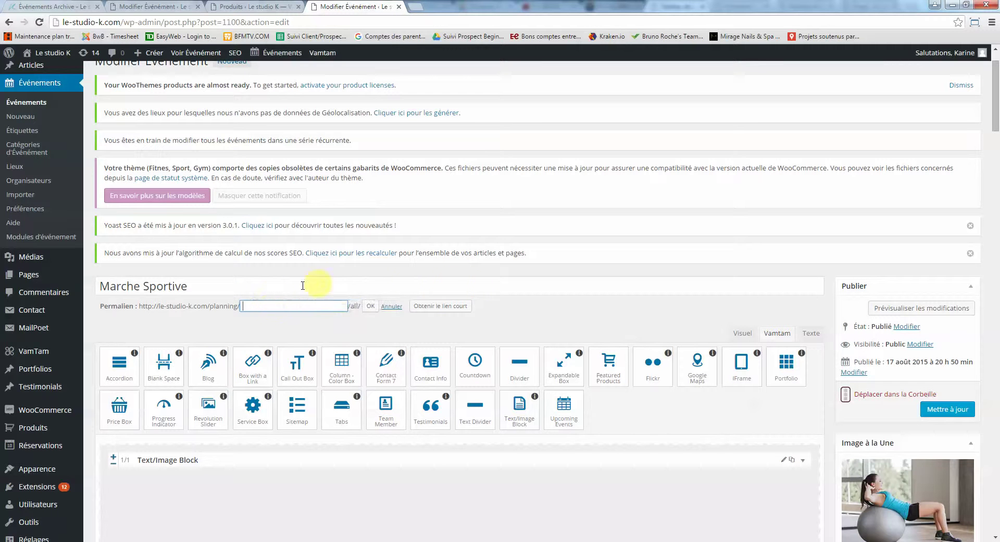
click(371, 308)
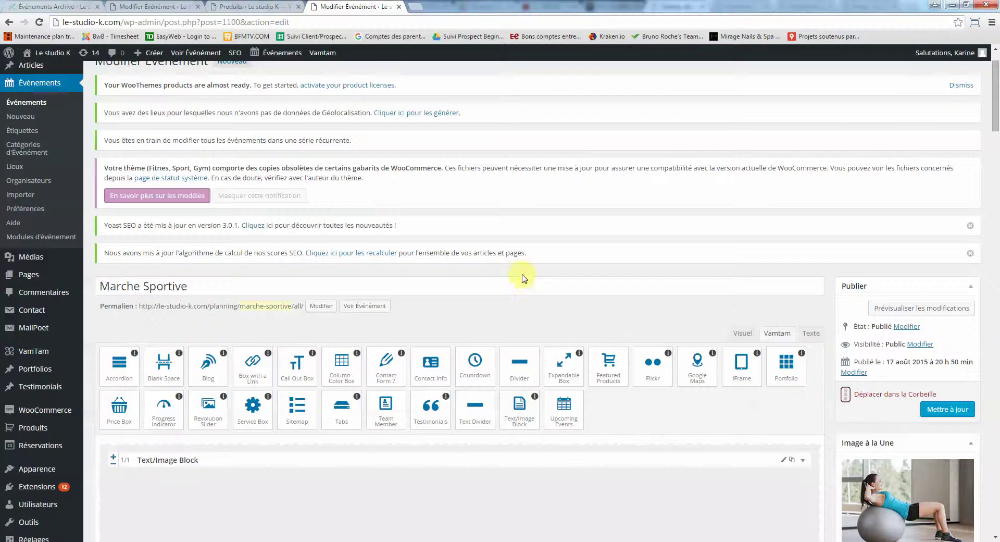
scroll(523, 279, down, 3)
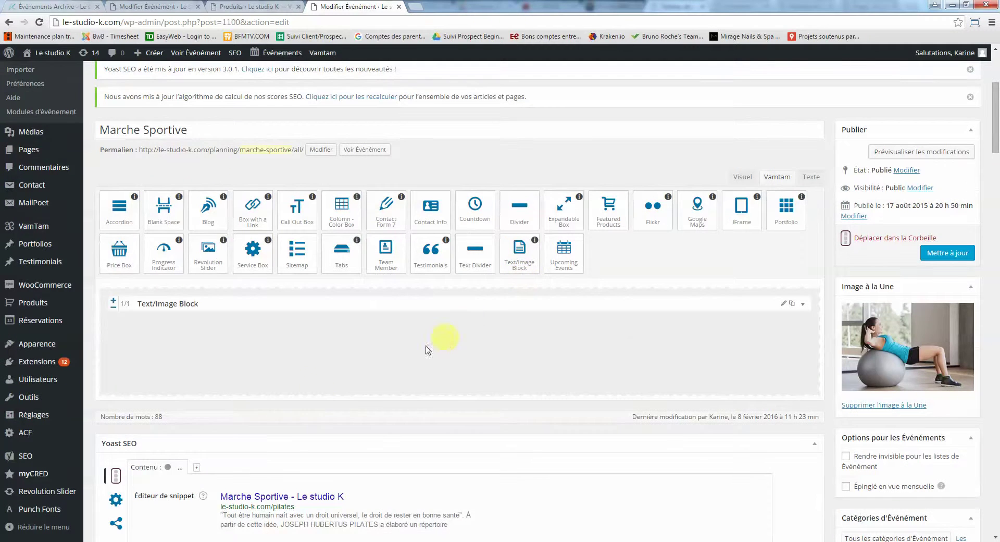
scroll(241, 395, down, 7)
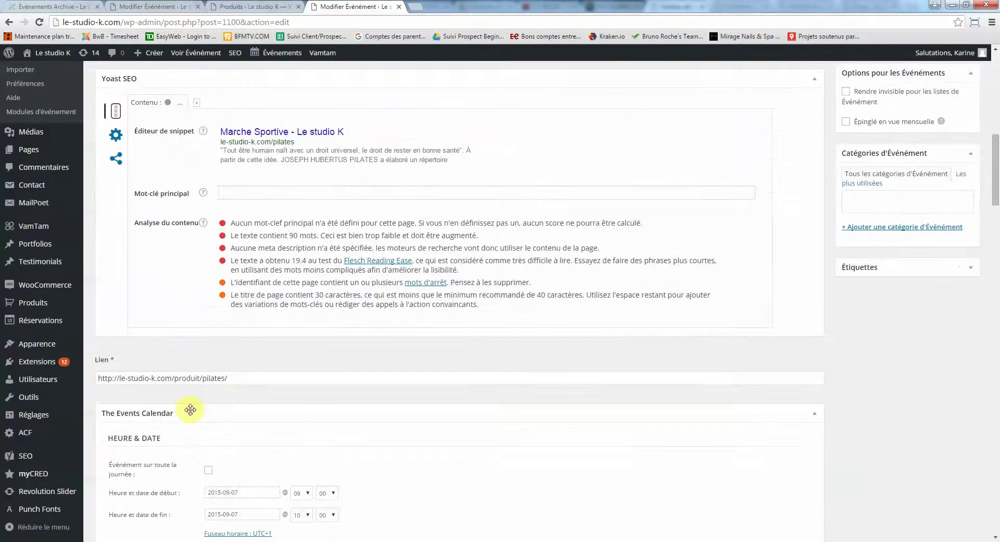
click(204, 379)
drag(254, 379, 40, 371)
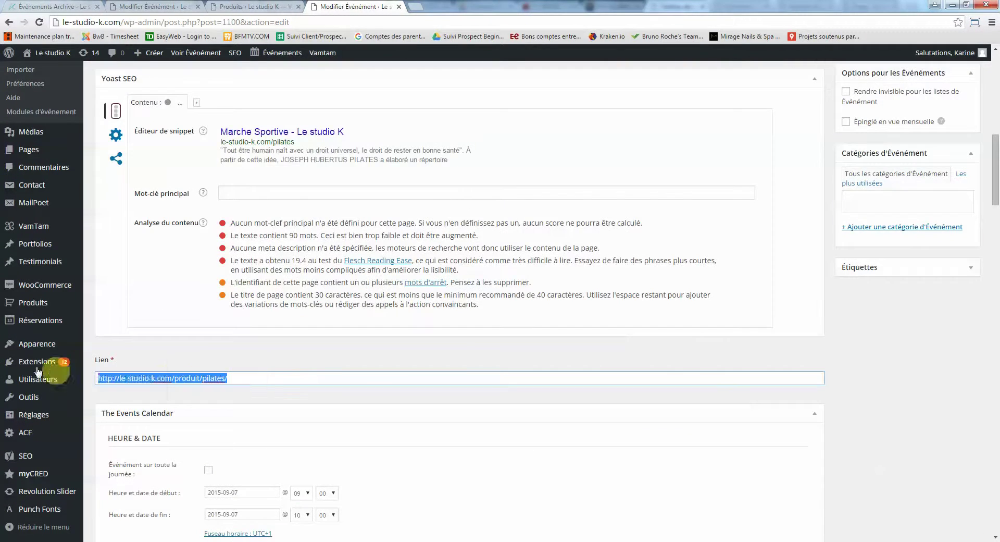
click(210, 379)
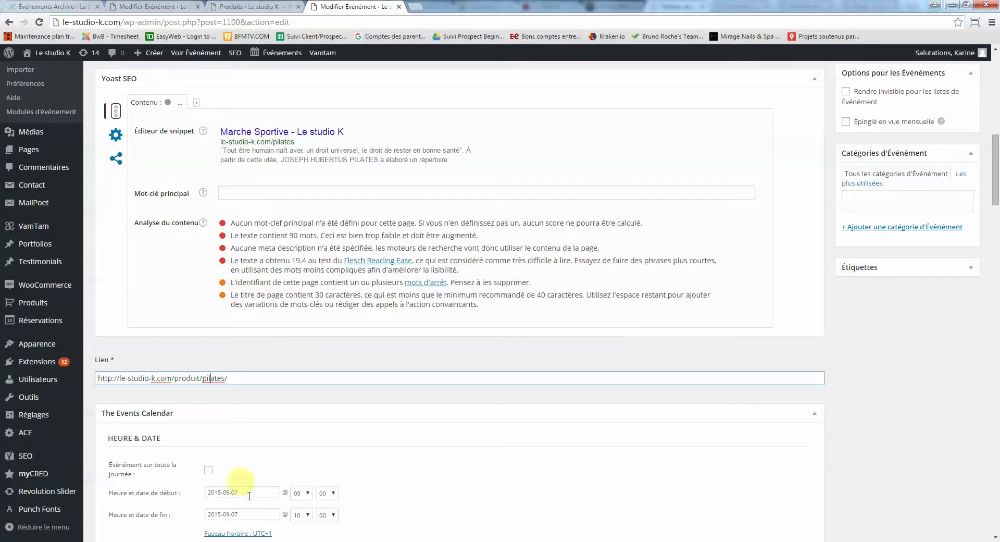
click(428, 541)
click(569, 504)
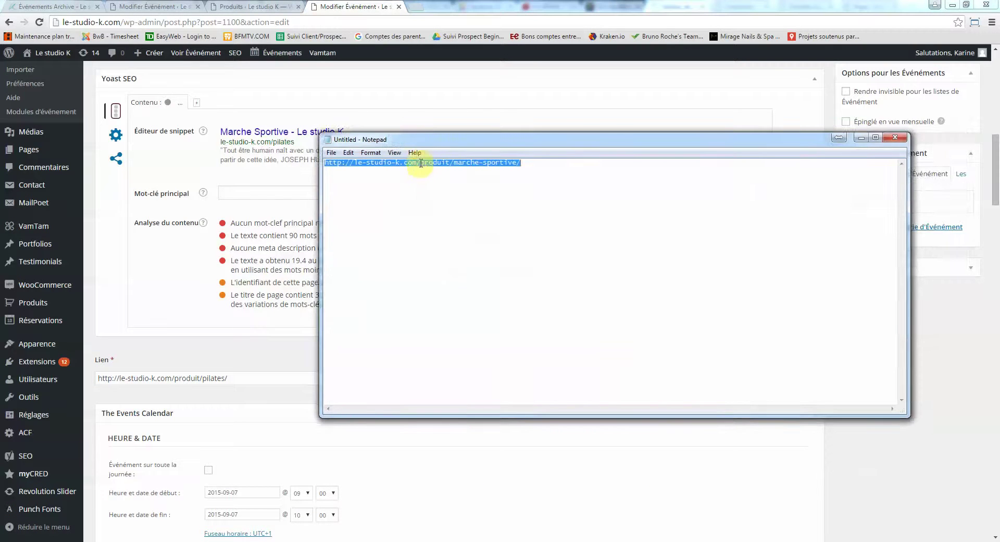
right_click(419, 164)
click(373, 196)
key(alt+Tab)
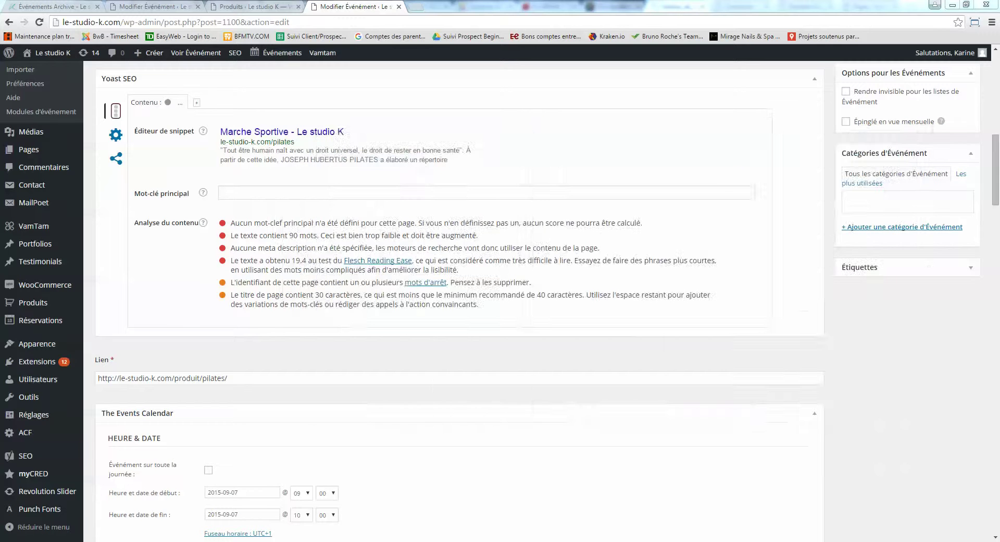
triple_click(245, 376)
text(http://le-studio-k.com/produit/marche-sportive/)
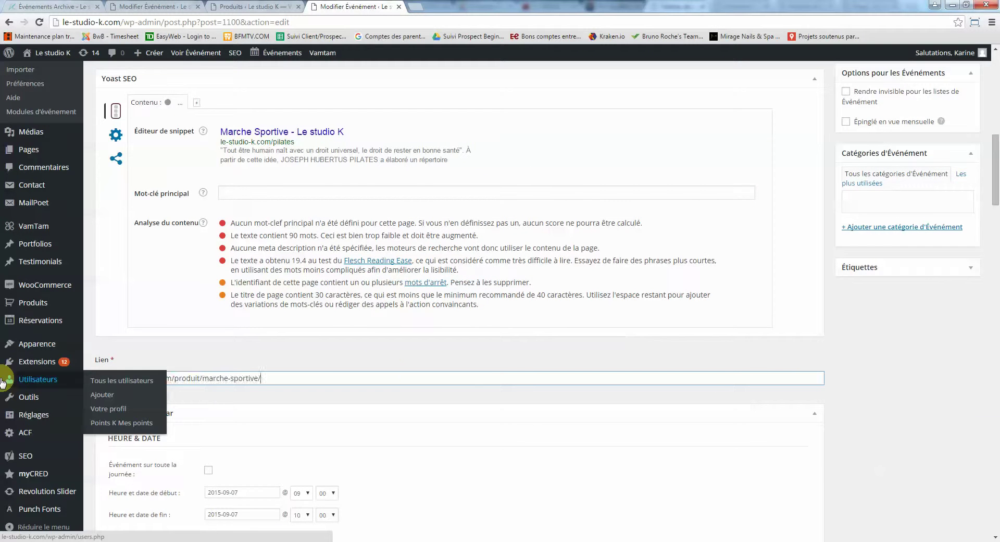
Save the updated event series and check the Marche Sportive entry of Monday the 8th on the site's Planning page.
scroll(655, 386, up, 5)
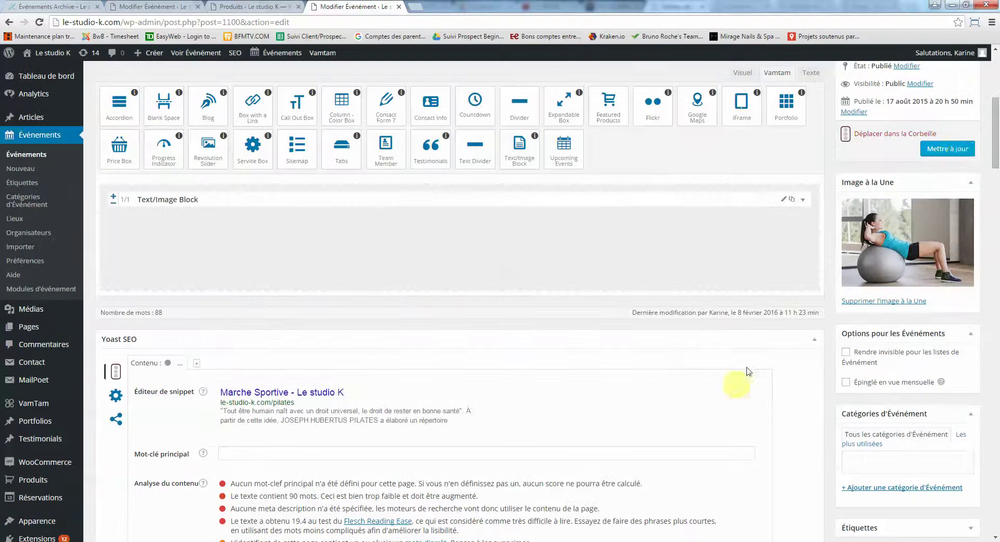
click(957, 149)
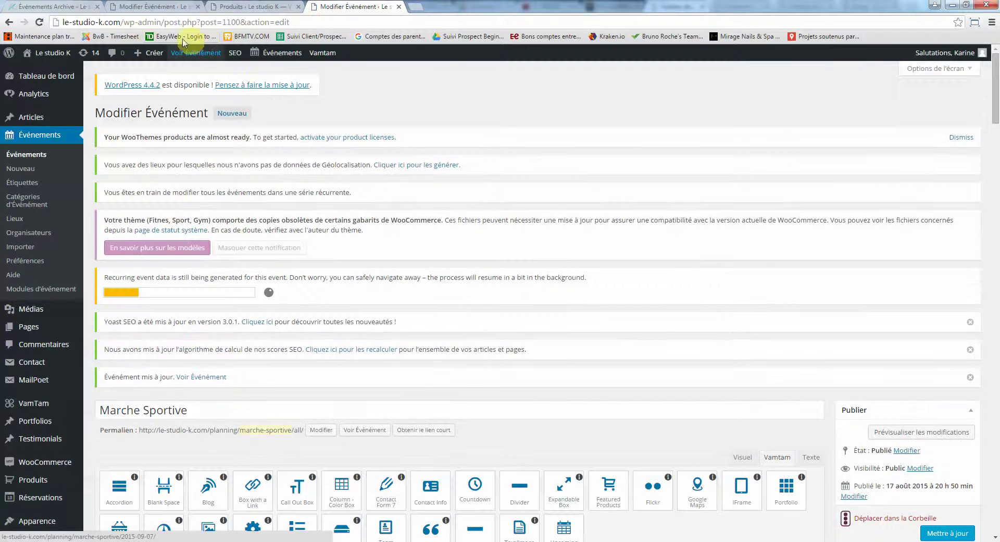
click(52, 6)
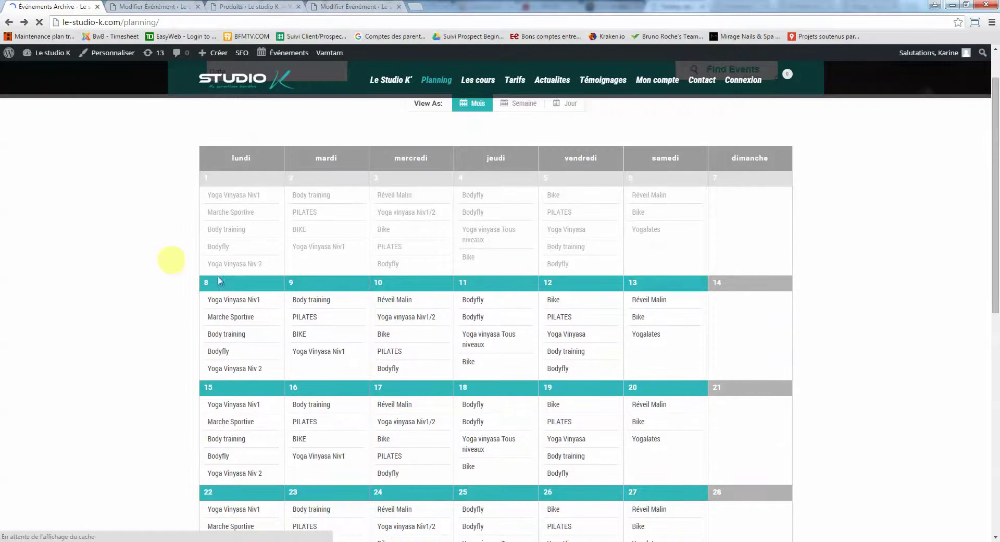
mouse_move(248, 316)
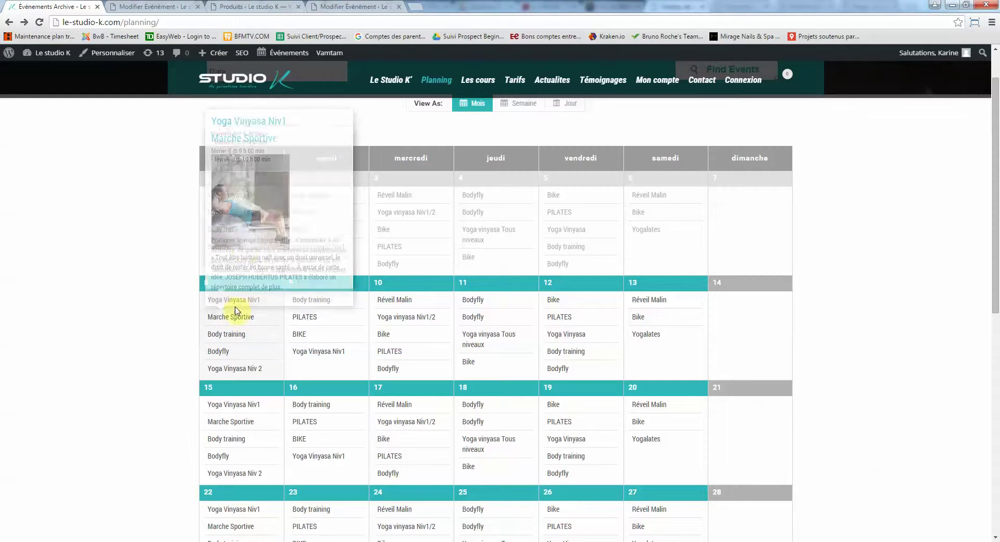
Replace the event's featured image with the media library photo of walkers' legs on grass by the sea.
click(347, 7)
scroll(301, 252, down, 10)
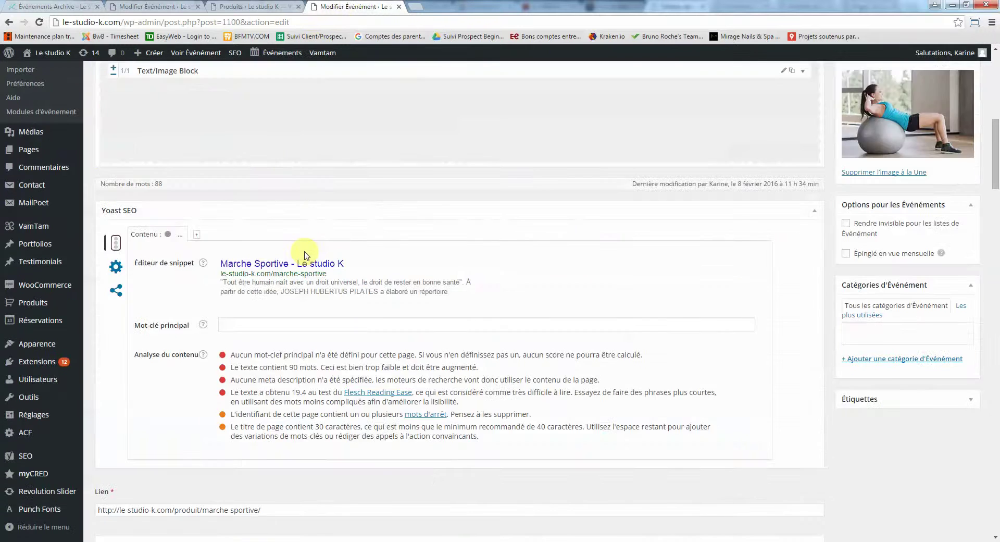
scroll(301, 252, up, 4)
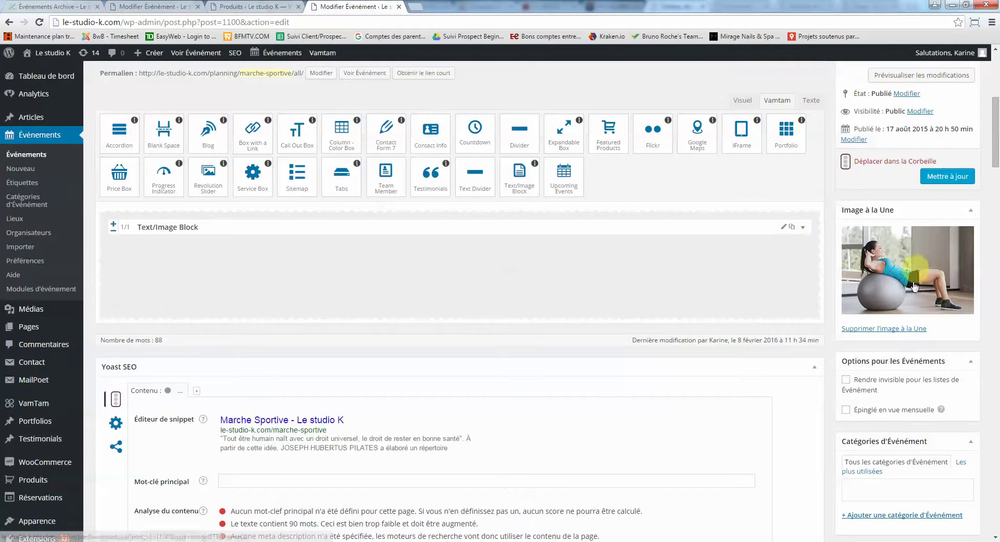
click(877, 334)
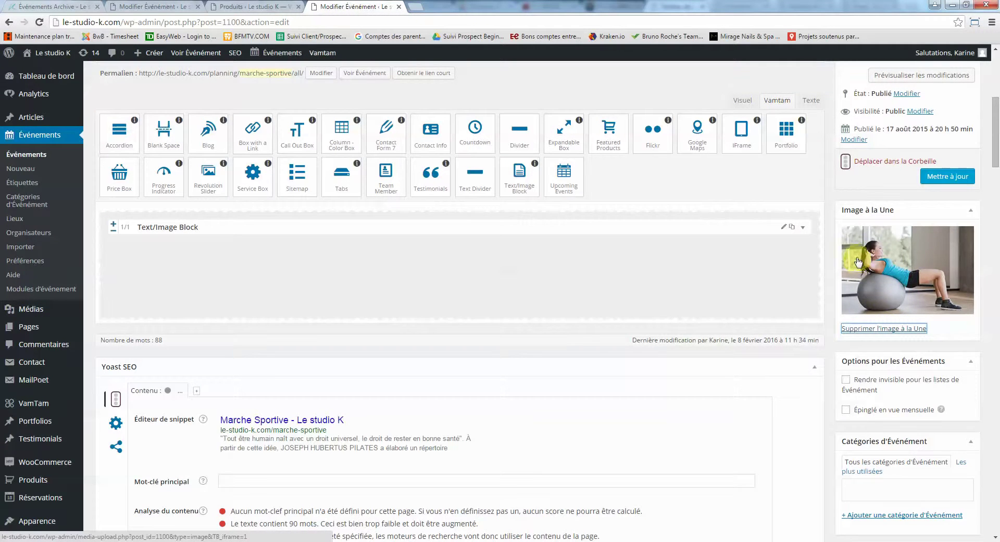
click(885, 232)
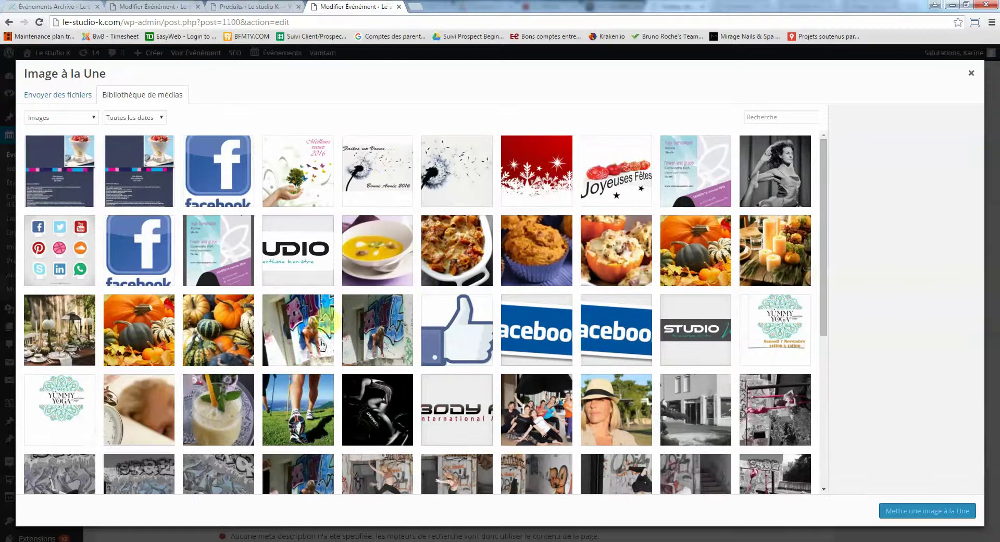
click(310, 385)
click(893, 509)
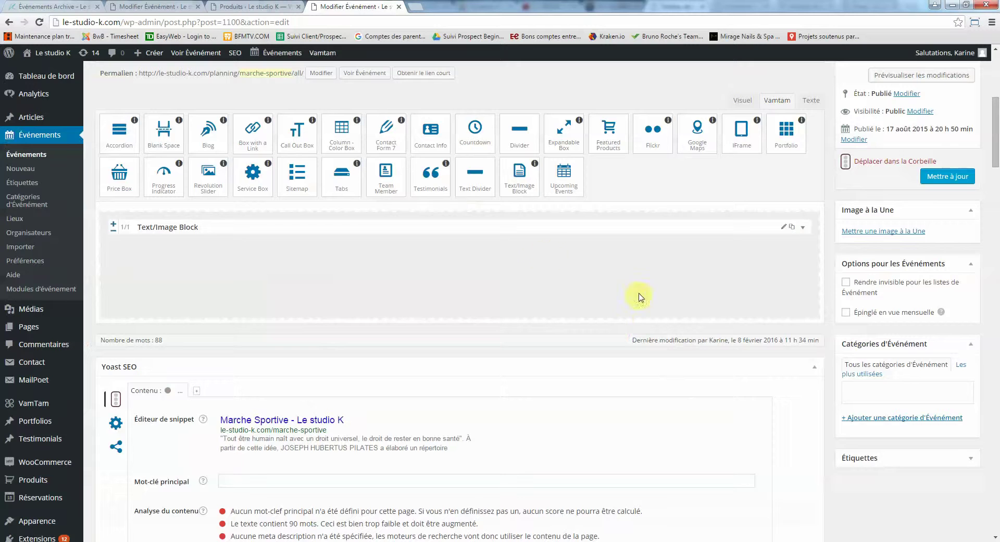
Look through the whole event edit form, down to the Memberships section, for the field holding the old Pilates description.
scroll(537, 255, down, 15)
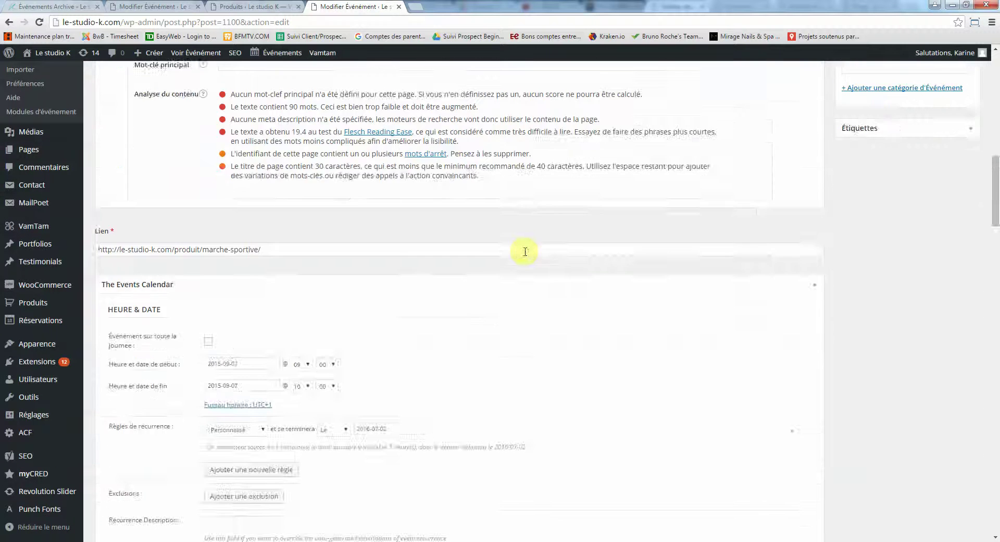
scroll(525, 255, down, 10)
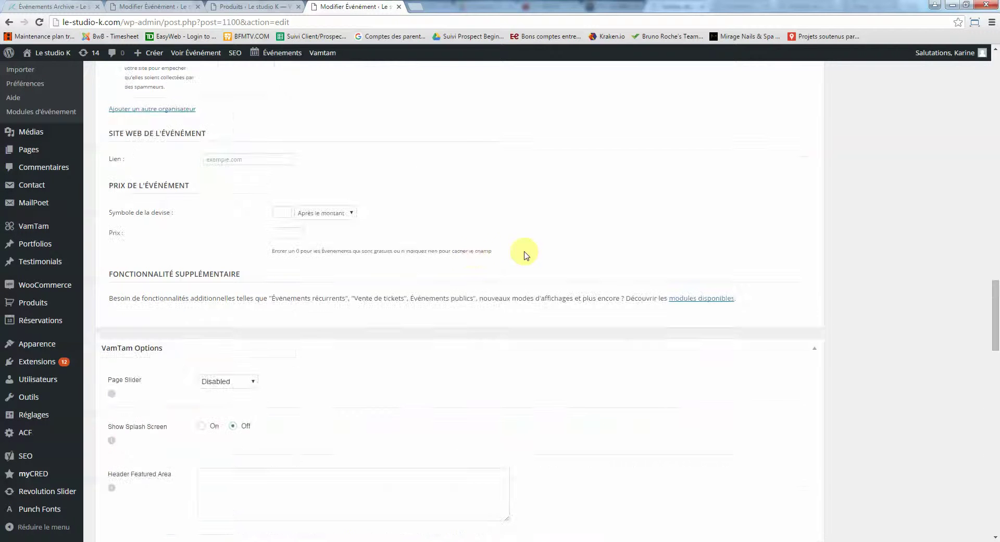
scroll(253, 301, down, 18)
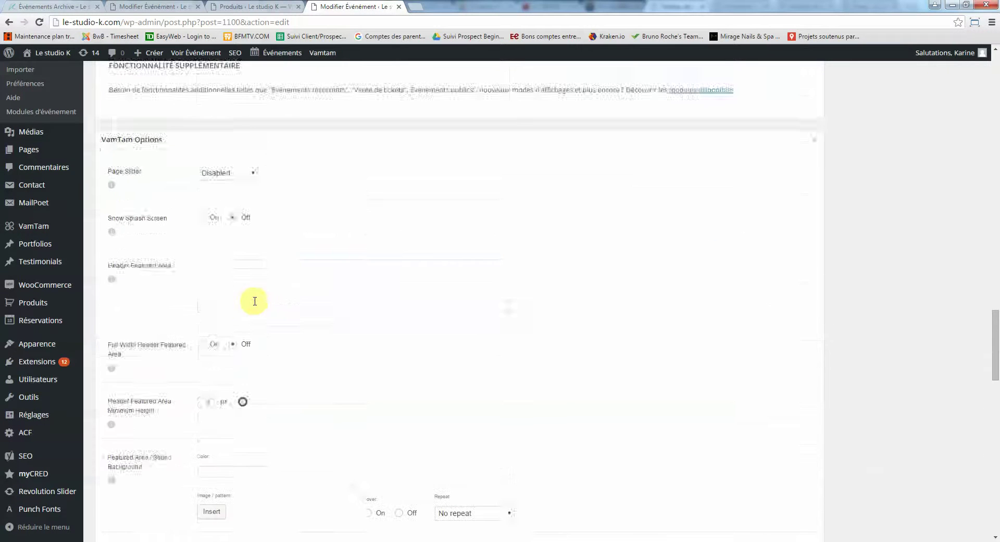
scroll(253, 301, down, 3)
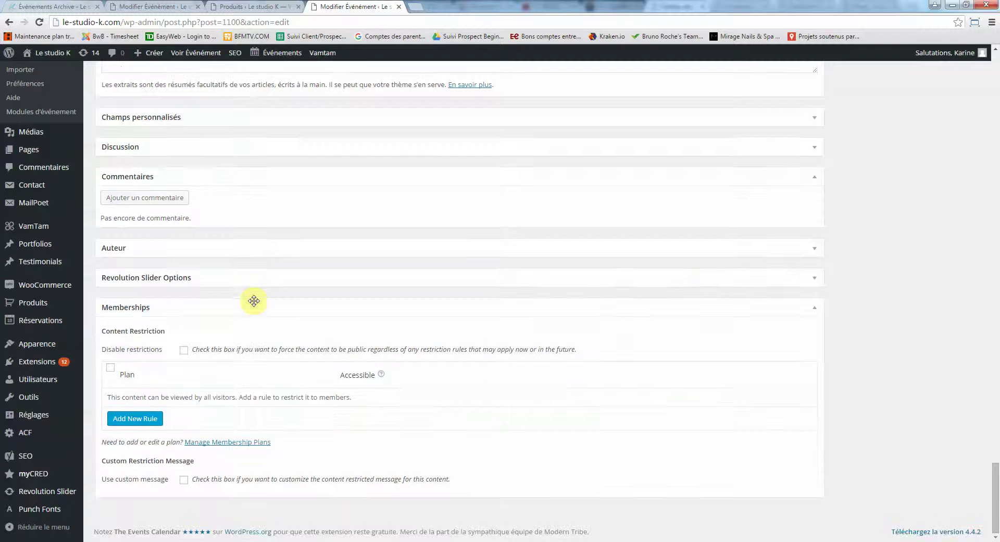
scroll(665, 284, up, 15)
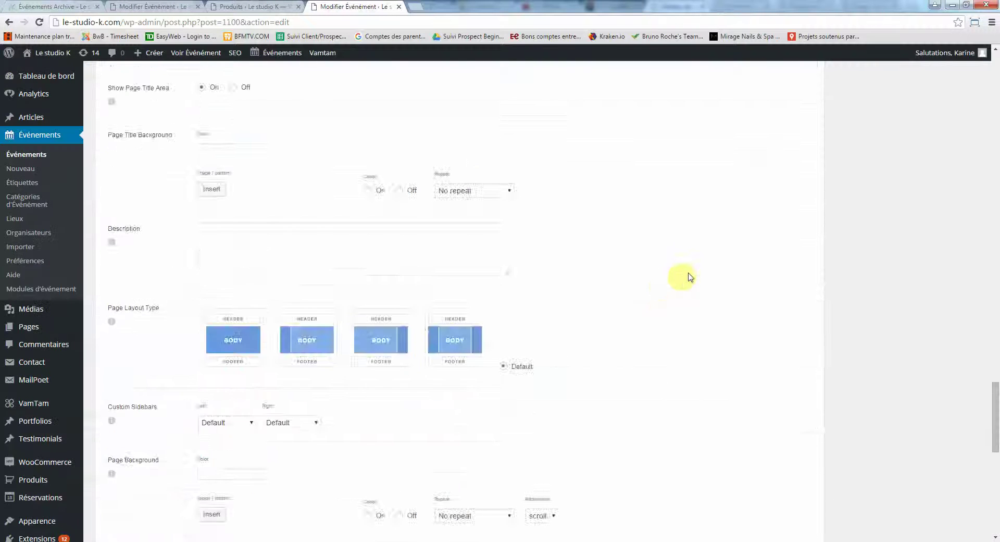
scroll(684, 274, up, 15)
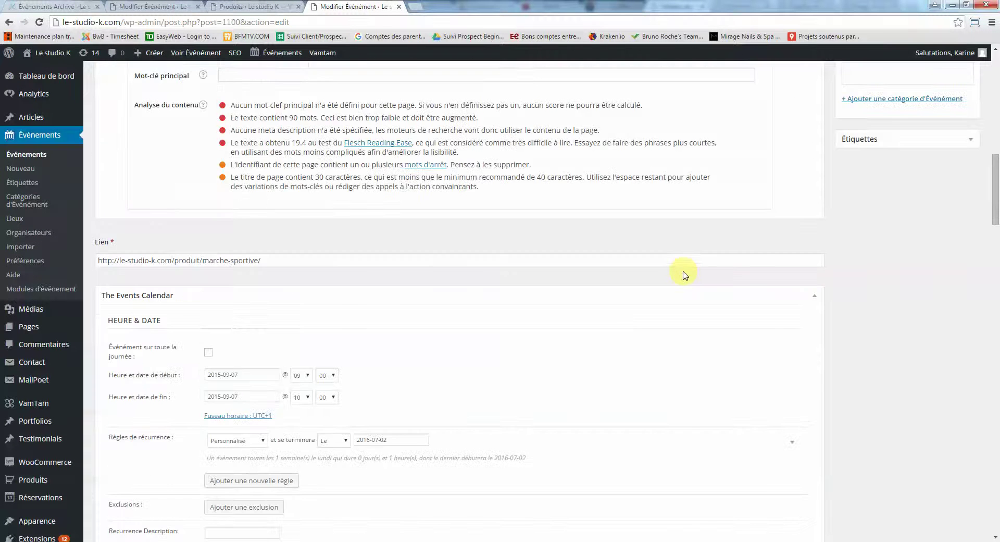
scroll(684, 274, up, 4)
scroll(684, 275, up, 10)
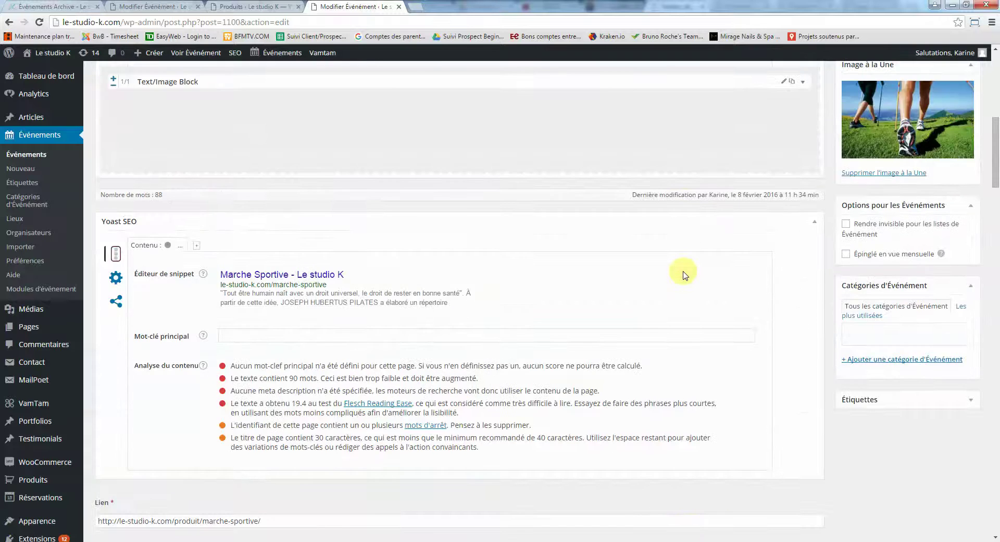
scroll(684, 274, down, 9)
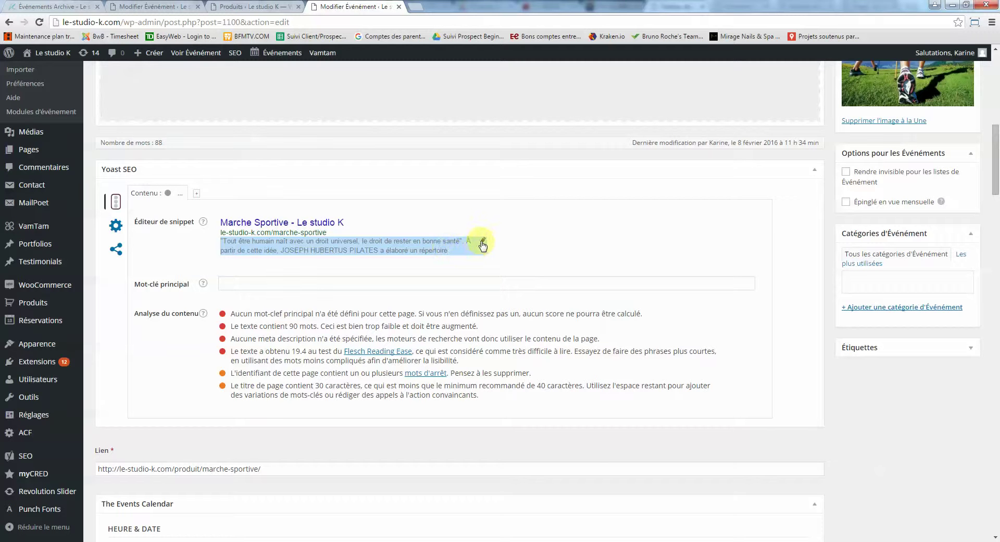
scroll(483, 245, down, 7)
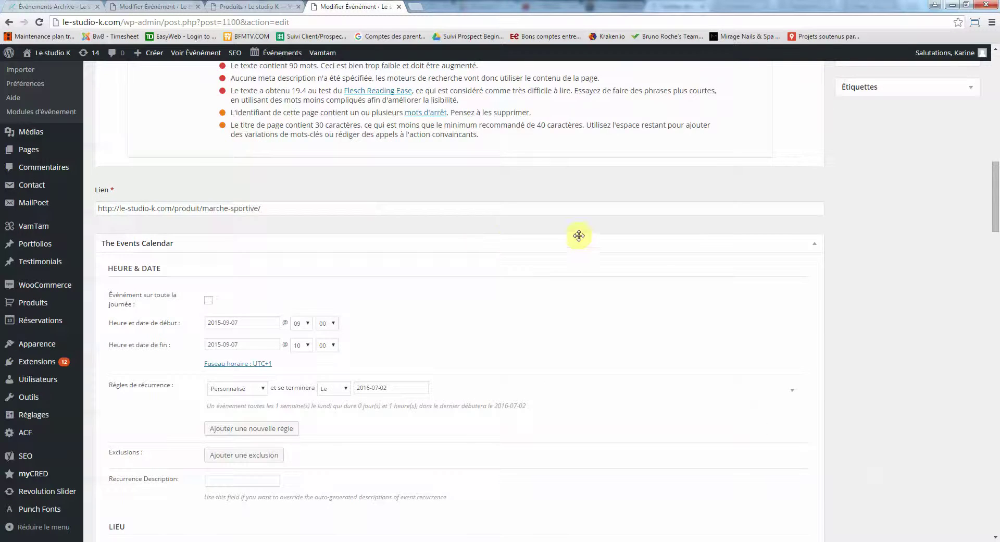
scroll(632, 252, down, 5)
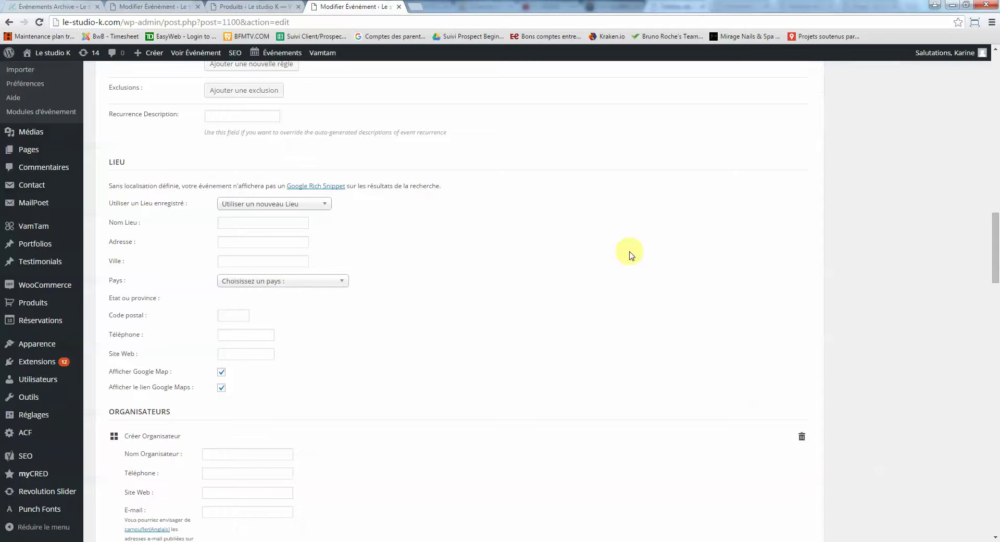
scroll(630, 254, down, 5)
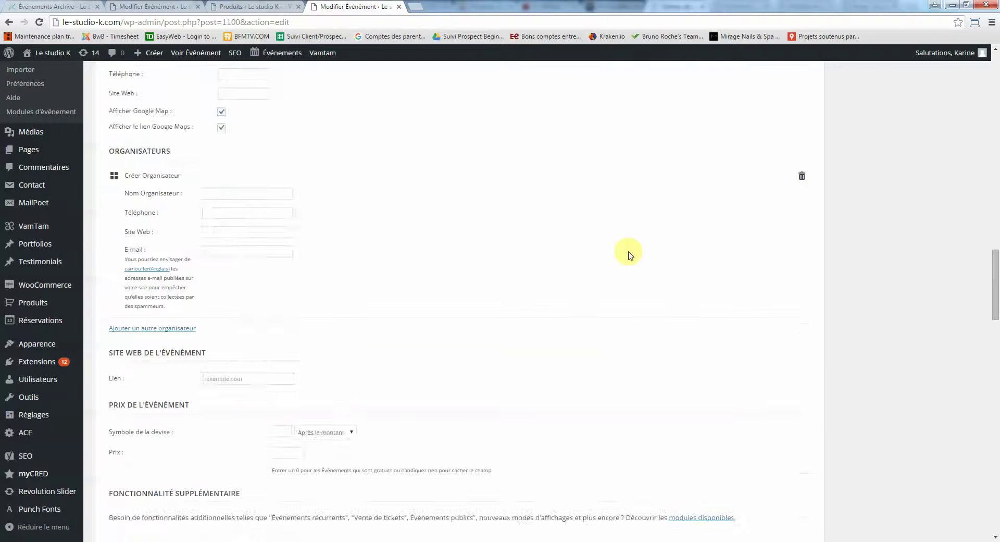
scroll(630, 254, down, 2)
scroll(628, 255, down, 9)
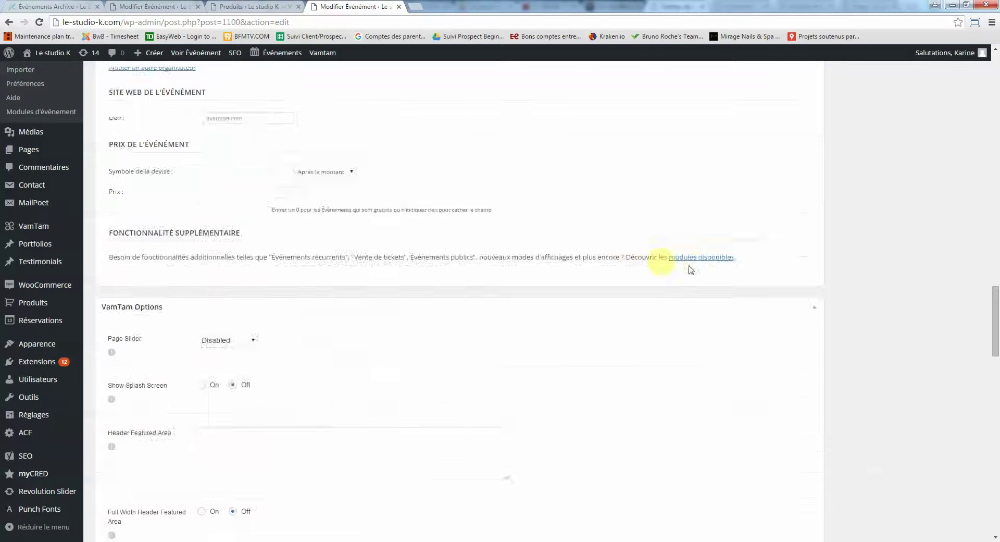
scroll(698, 269, down, 7)
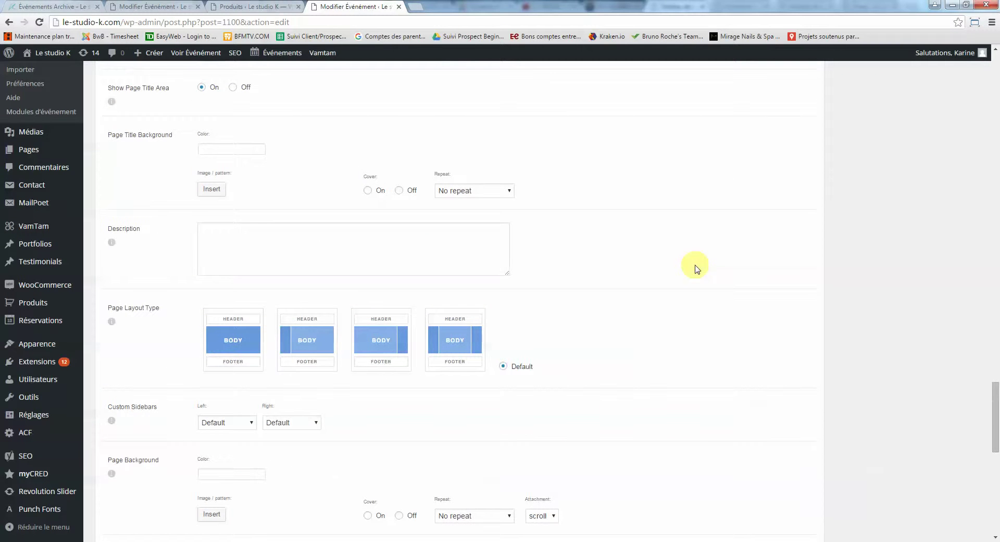
click(472, 259)
scroll(729, 258, down, 4)
scroll(732, 257, down, 3)
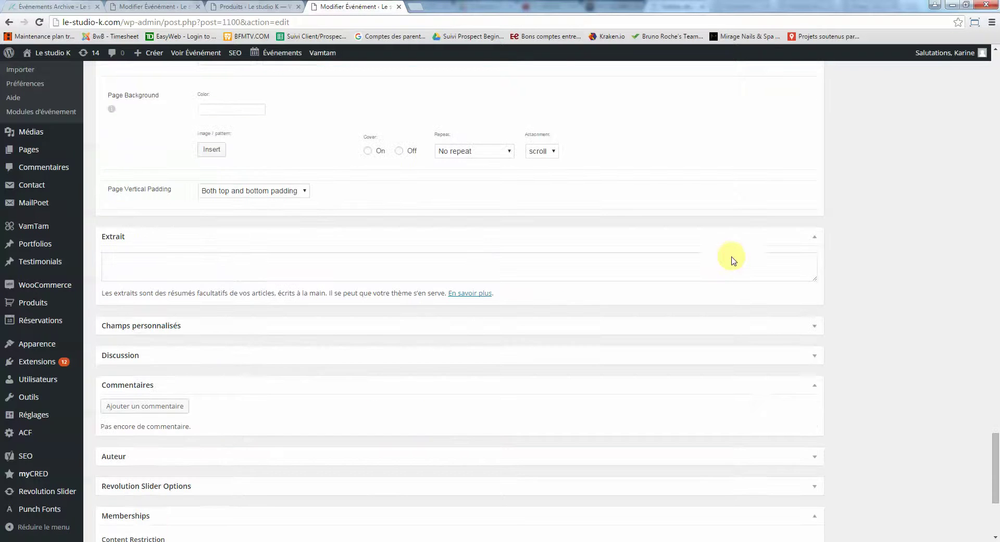
scroll(732, 257, down, 3)
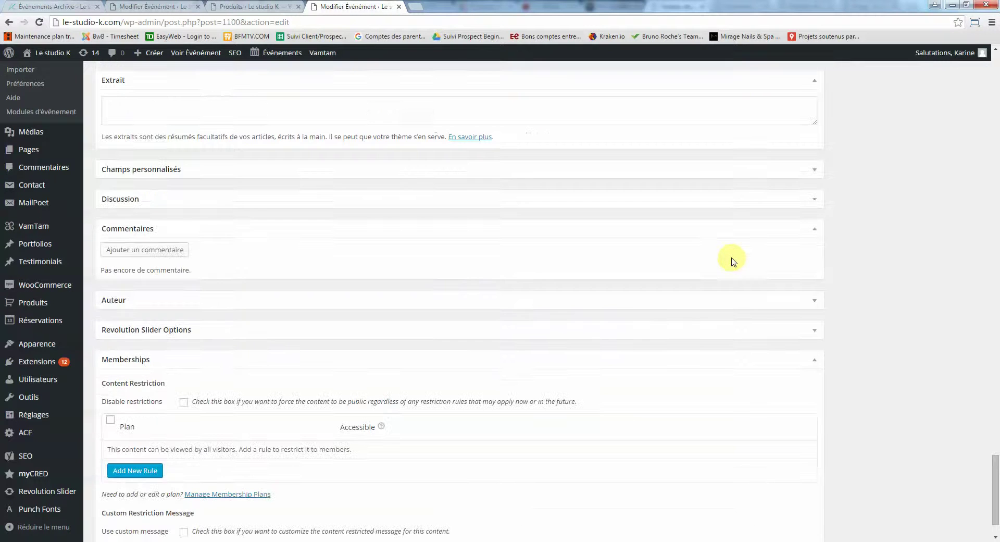
scroll(732, 259, down, 1)
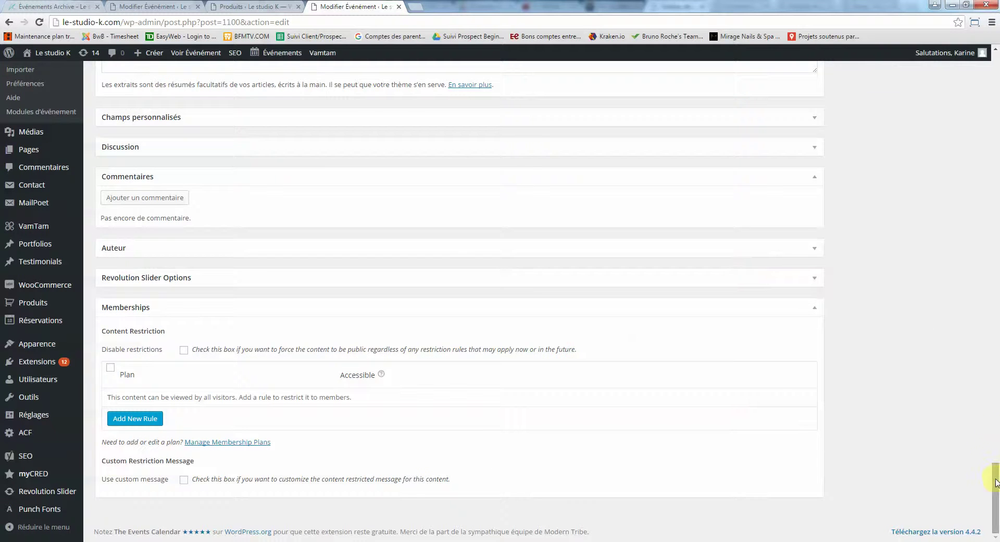
Replace the Pilates text in the Yoast SEO snippet's meta description with "Marche Sportive Eybens" and update the event.
drag(996, 482, 972, 124)
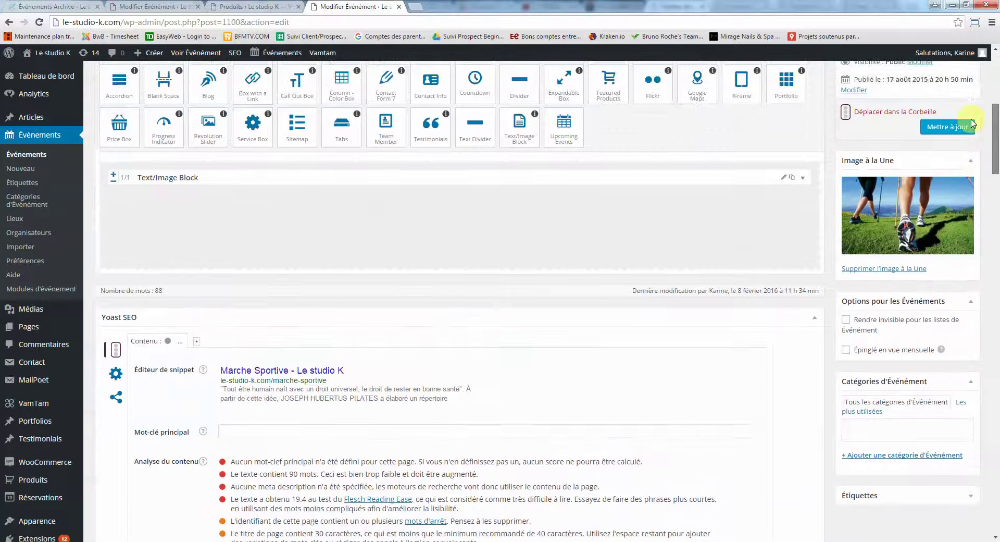
click(972, 123)
scroll(975, 90, down, 7)
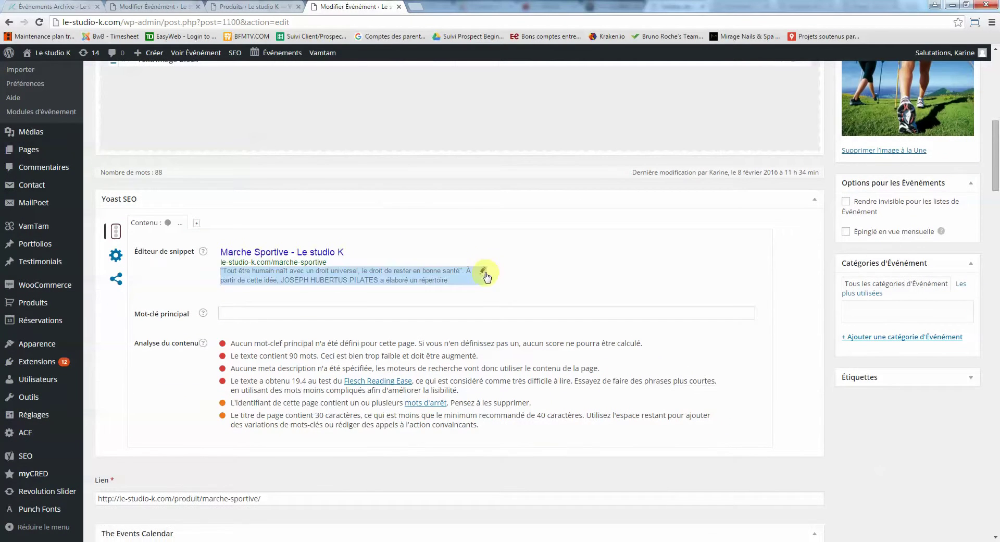
click(483, 273)
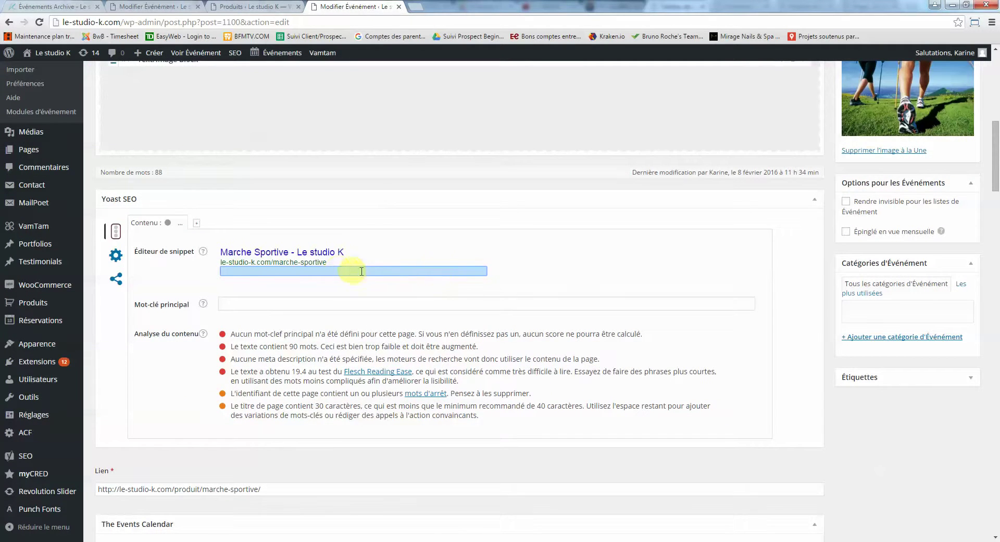
click(578, 259)
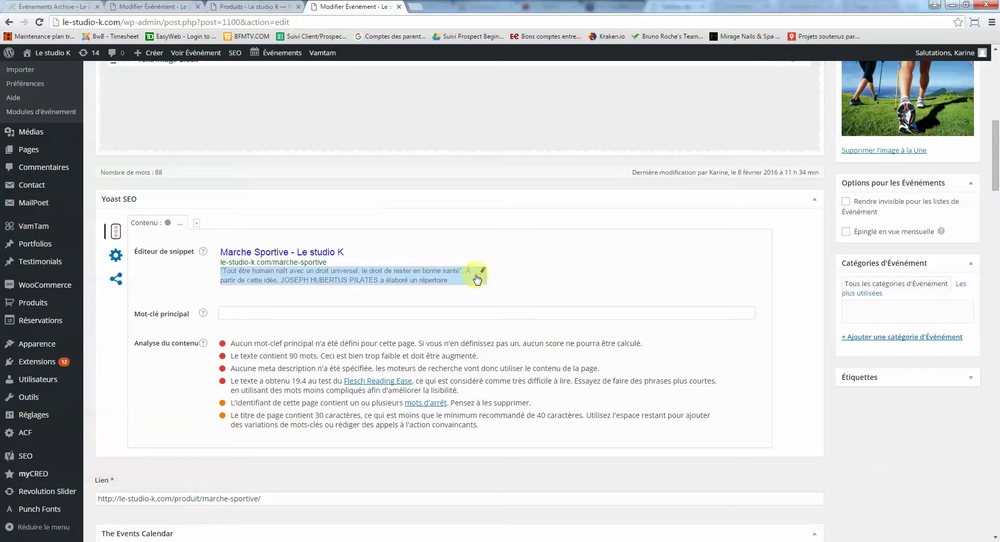
scroll(536, 259, down, 3)
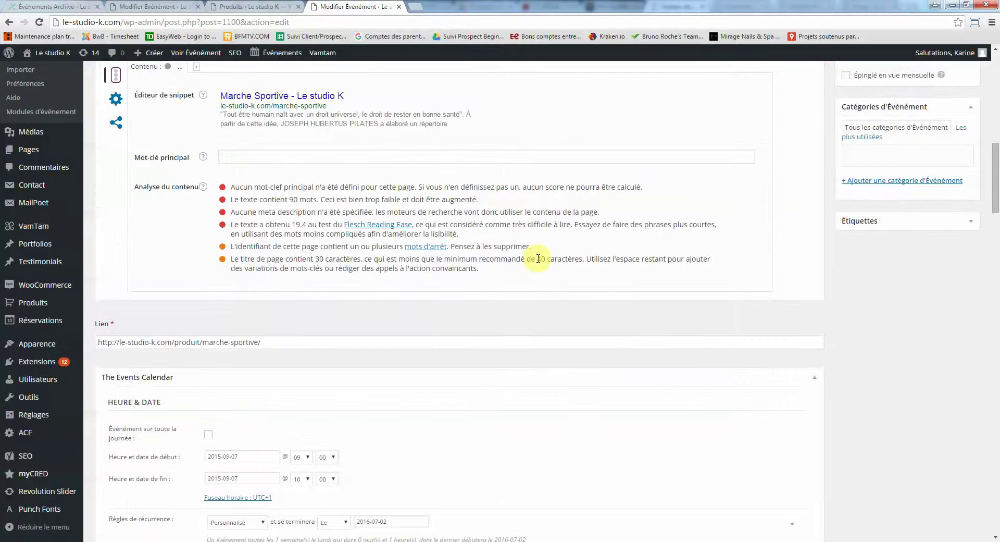
scroll(538, 259, down, 2)
scroll(539, 264, down, 3)
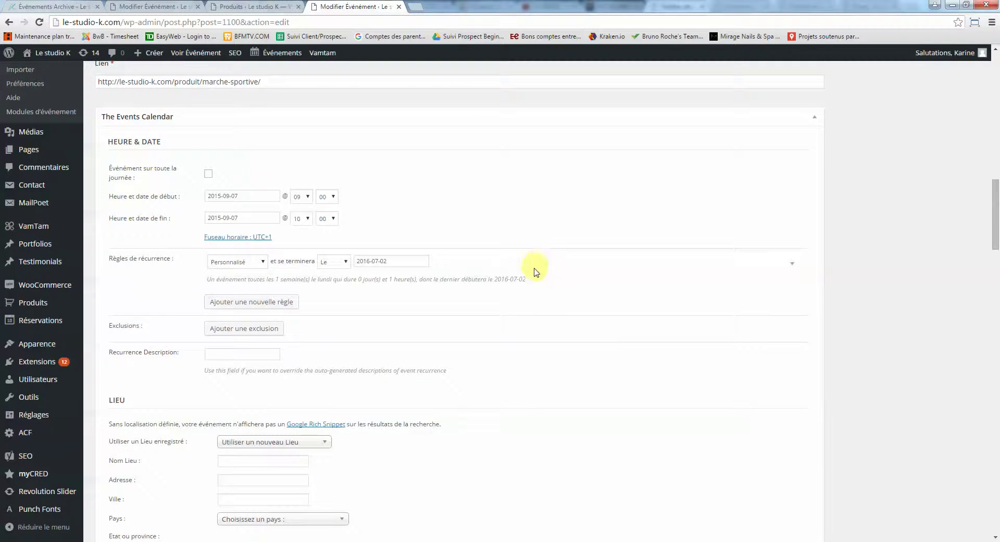
scroll(537, 271, up, 7)
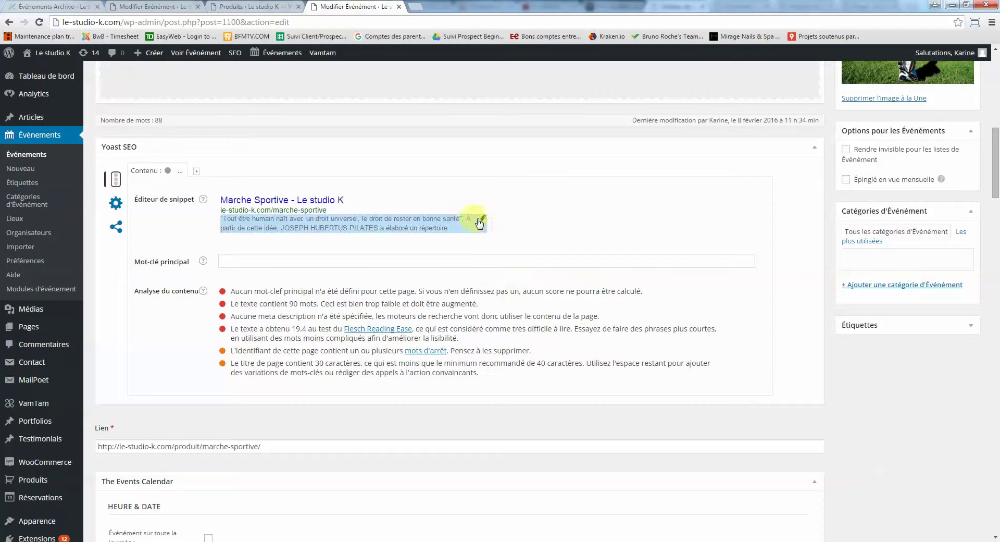
click(481, 223)
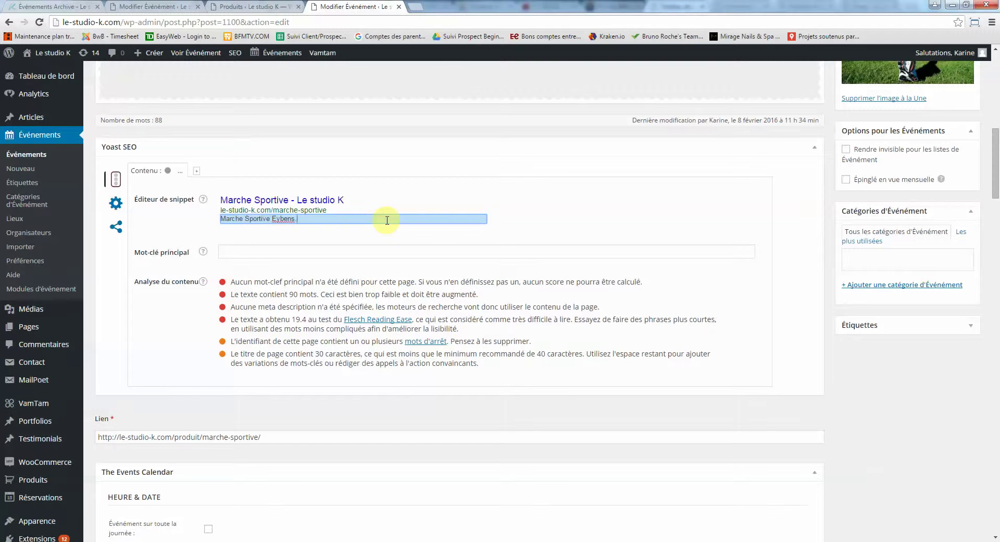
scroll(520, 245, up, 4)
click(947, 165)
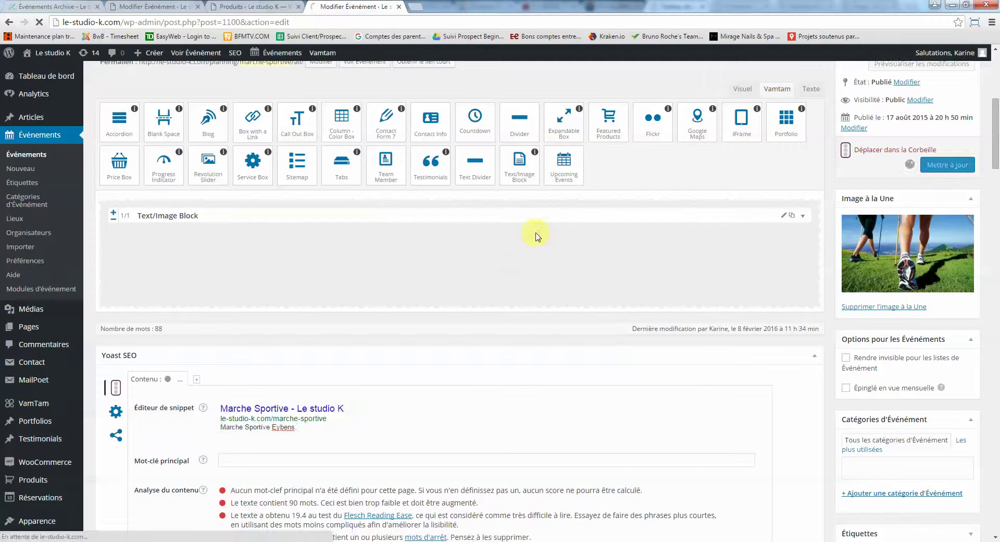
Review the saved event form down to its Yoast SEO snippet, and open the Marche Sportive product for editing.
click(804, 218)
click(531, 242)
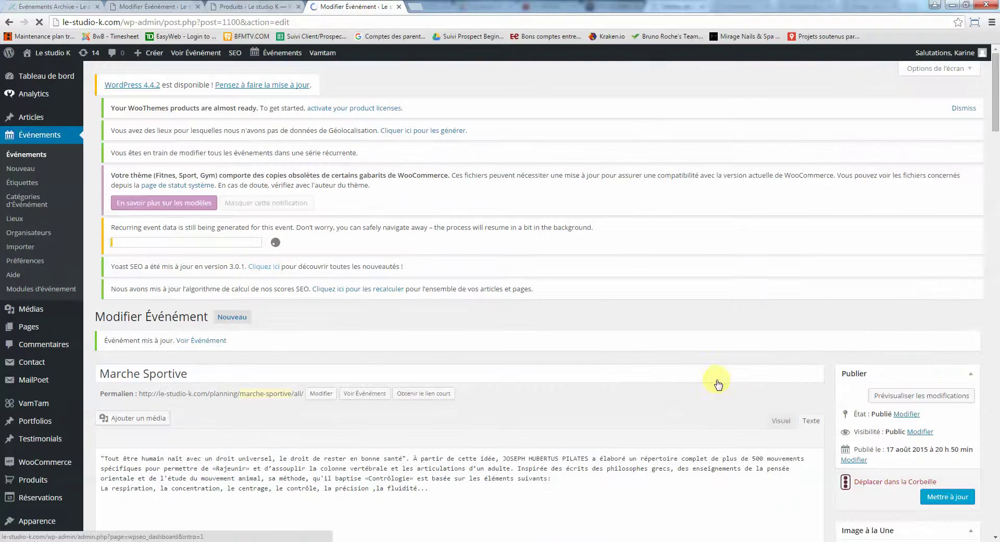
scroll(823, 449, down, 1)
scroll(770, 368, down, 2)
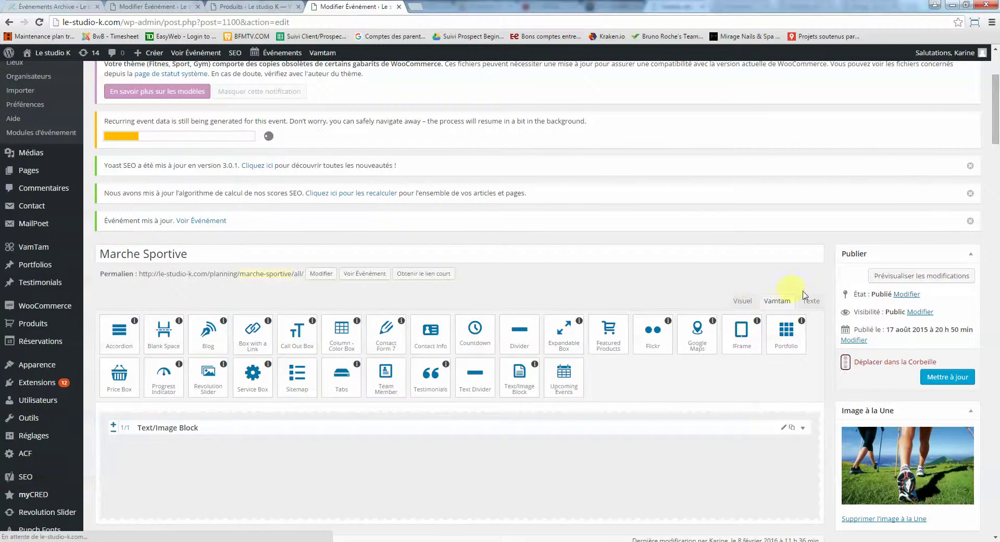
scroll(802, 347, down, 4)
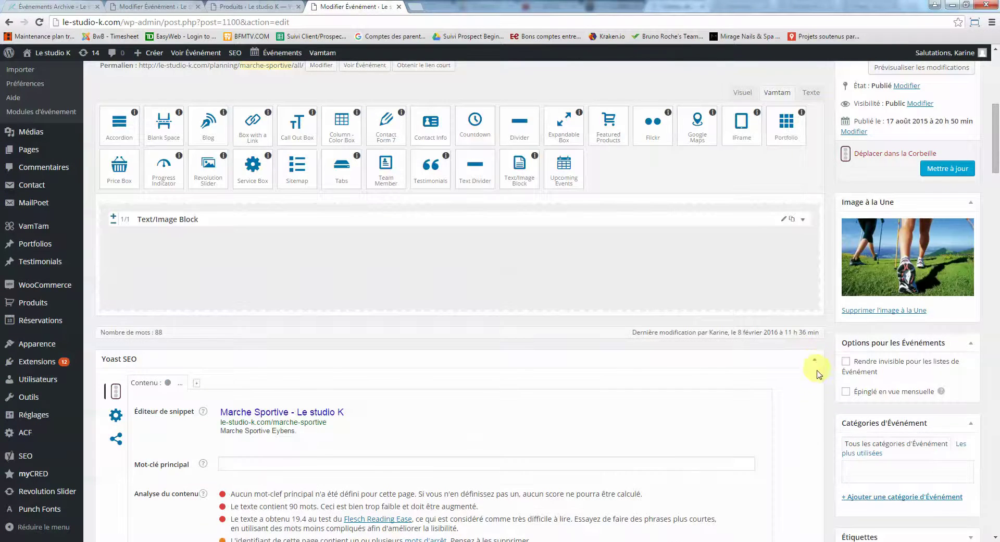
scroll(819, 374, down, 4)
click(249, 7)
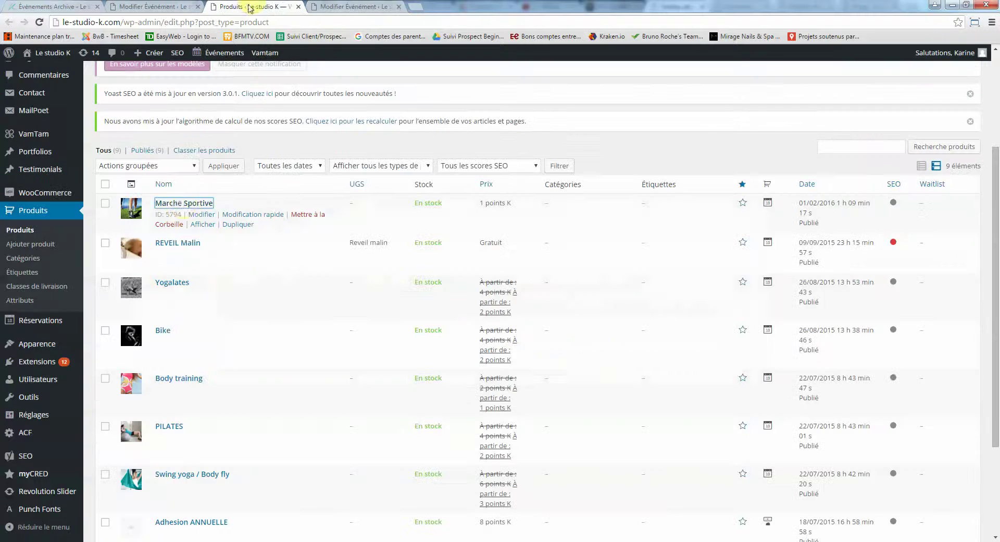
click(339, 6)
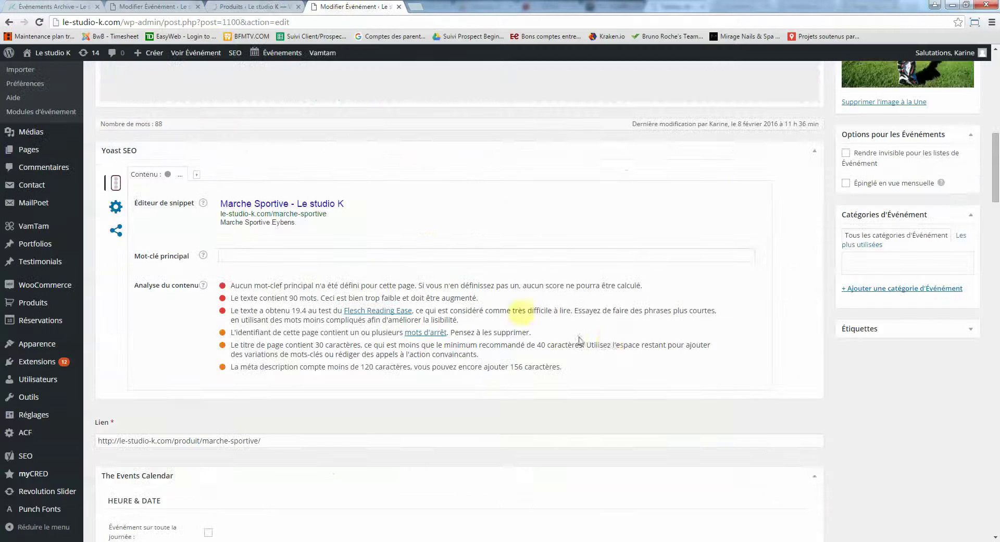
Find the event's Text/Image Block and expand it to show the description text it holds.
scroll(579, 340, down, 2)
scroll(431, 339, down, 2)
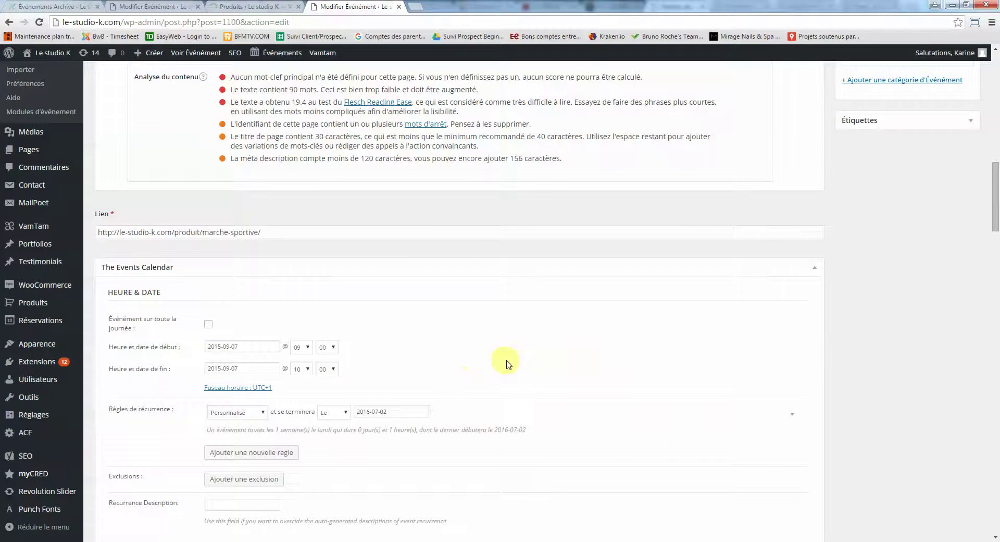
scroll(508, 363, up, 6)
scroll(600, 241, down, 4)
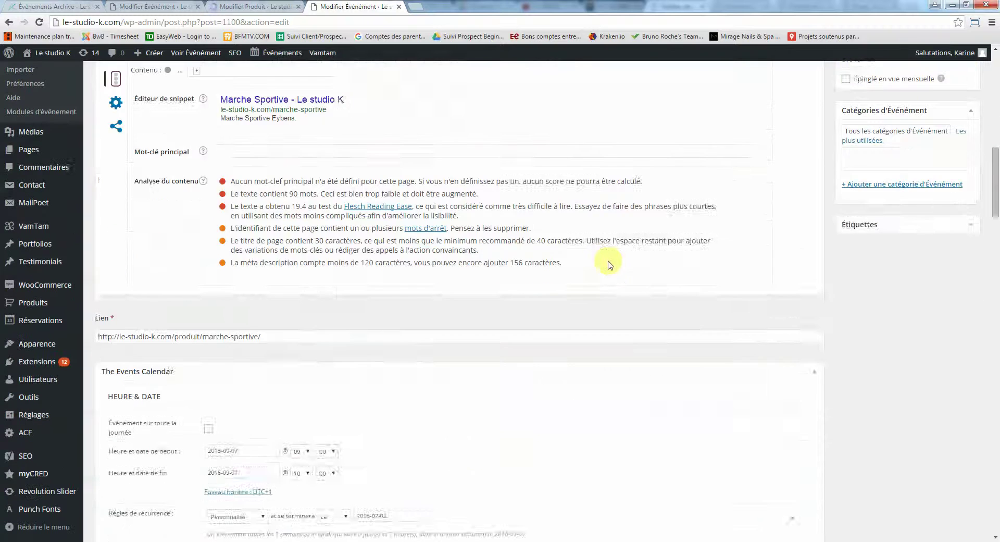
scroll(609, 266, down, 5)
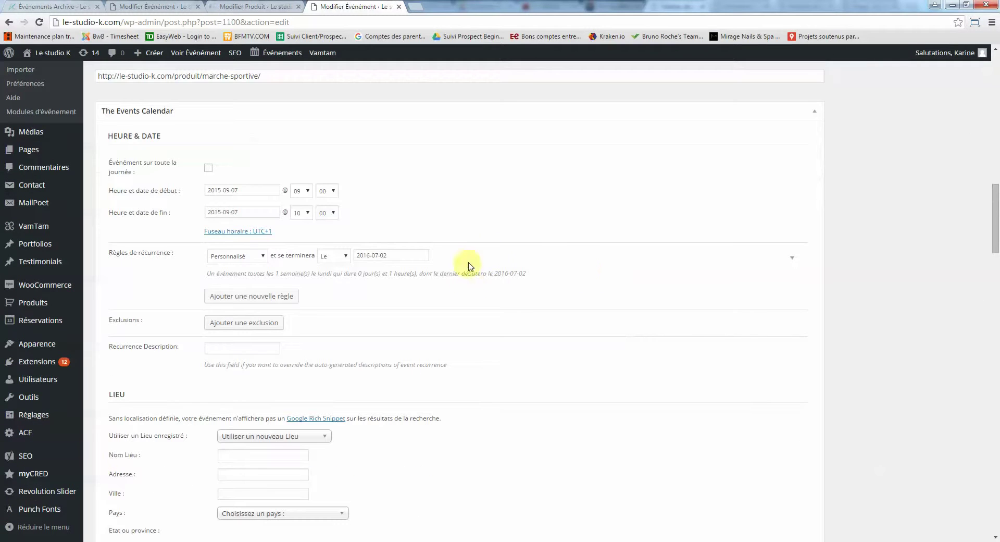
scroll(495, 263, up, 1)
scroll(607, 301, up, 2)
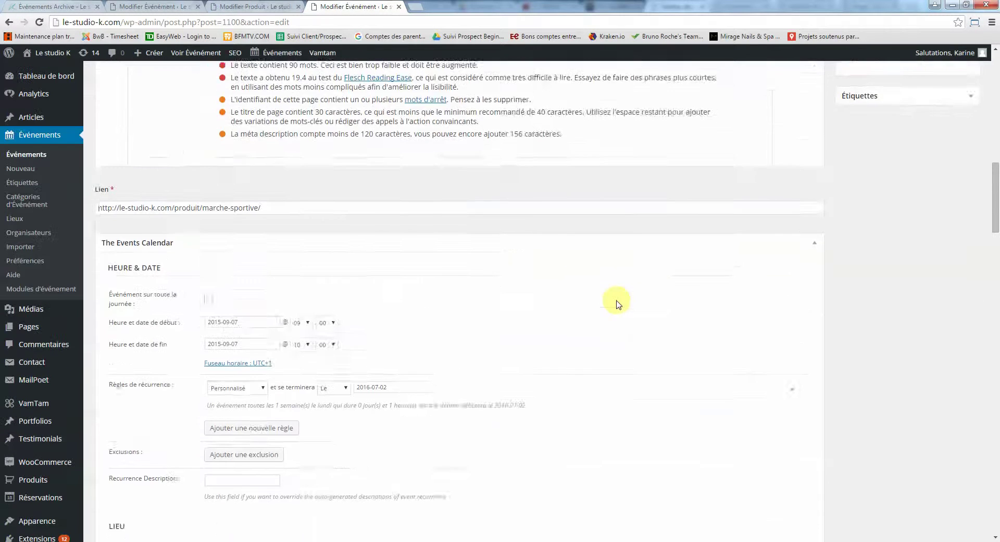
scroll(616, 304, up, 9)
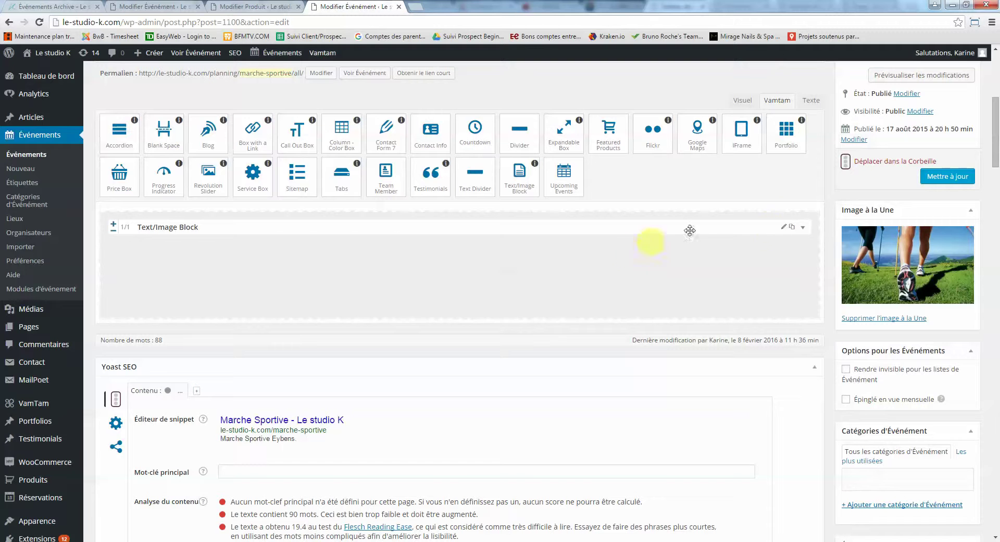
click(803, 227)
click(342, 254)
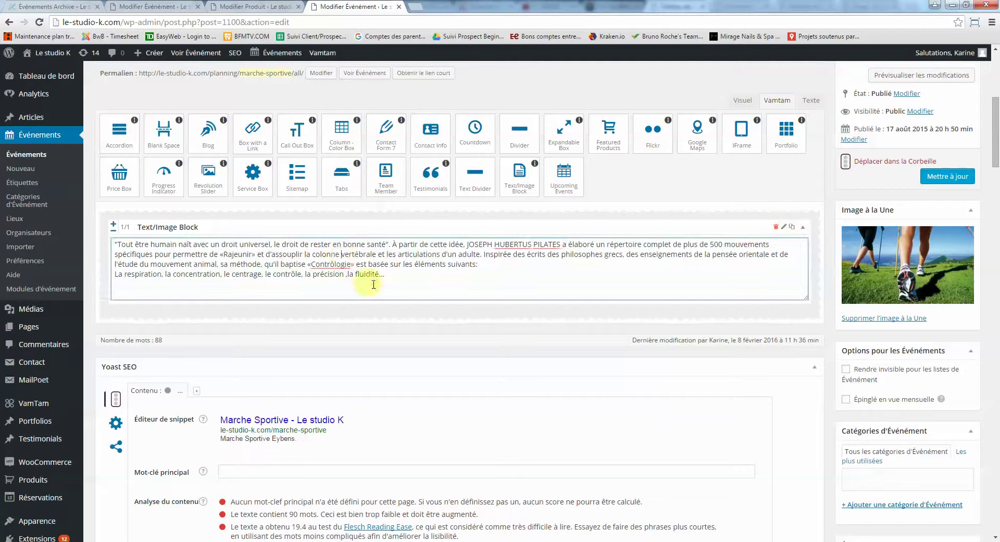
Copy the Marche Sportive product's description from "La marche sportive" to "La pluie est notre seule obstacle...", leaving out the image link.
click(256, 6)
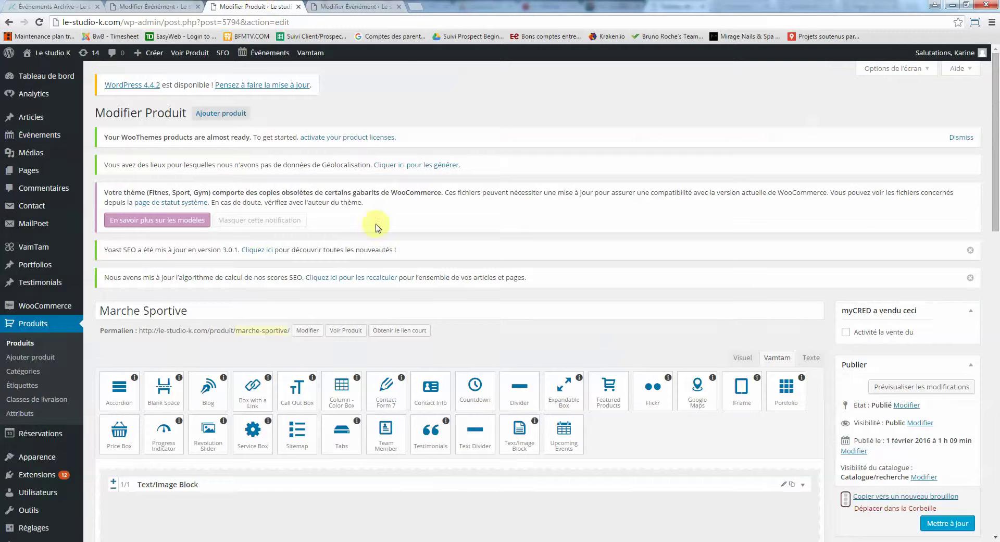
scroll(376, 227, down, 7)
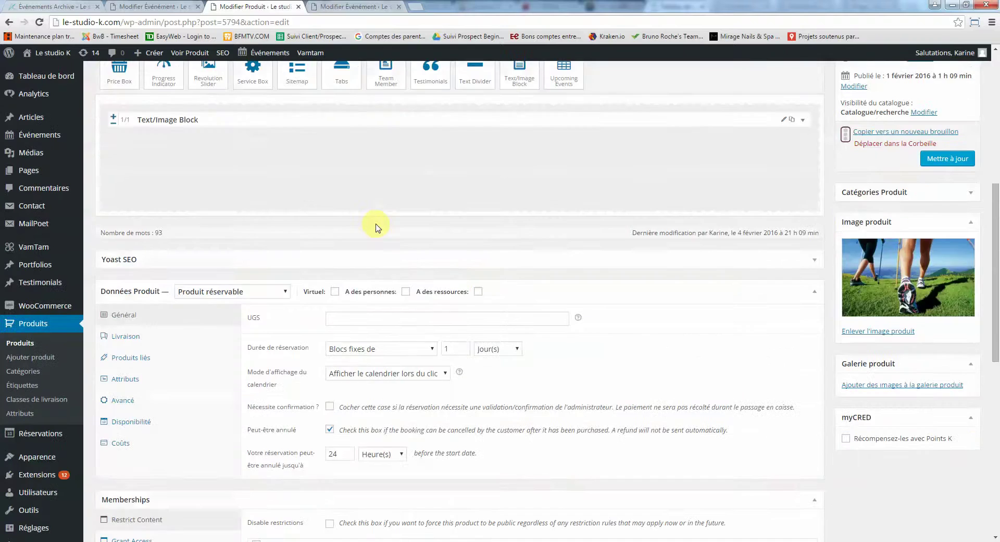
click(802, 120)
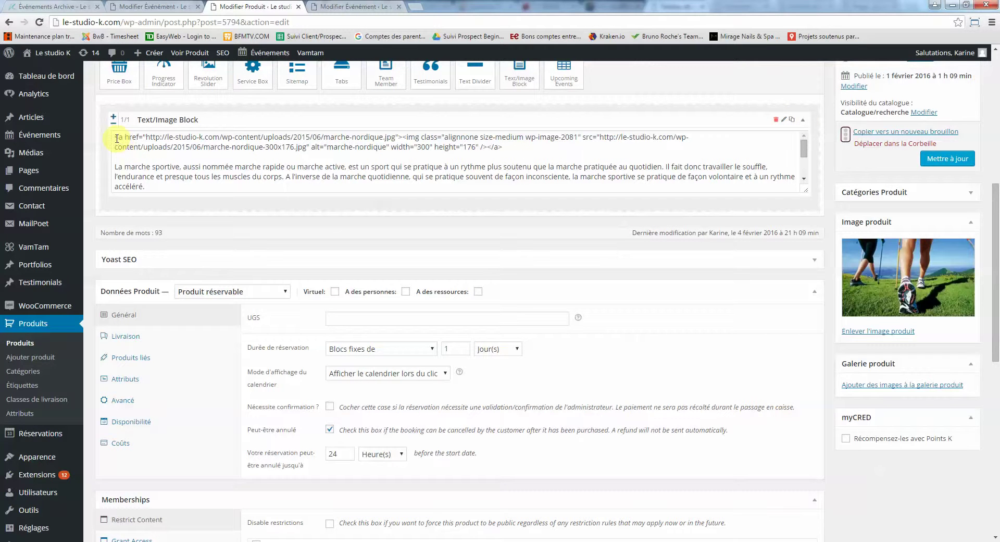
click(511, 152)
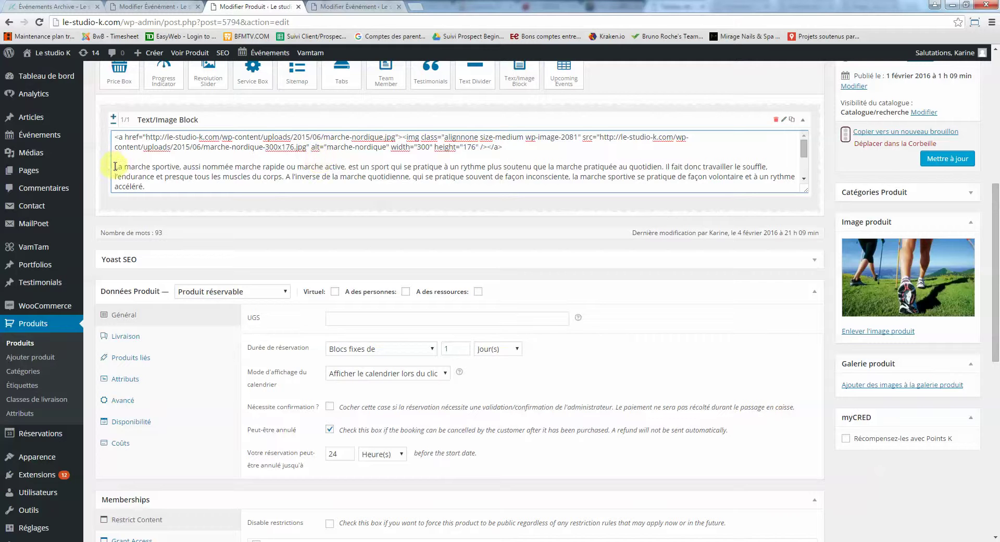
drag(115, 166, 262, 187)
key(ctrl+c)
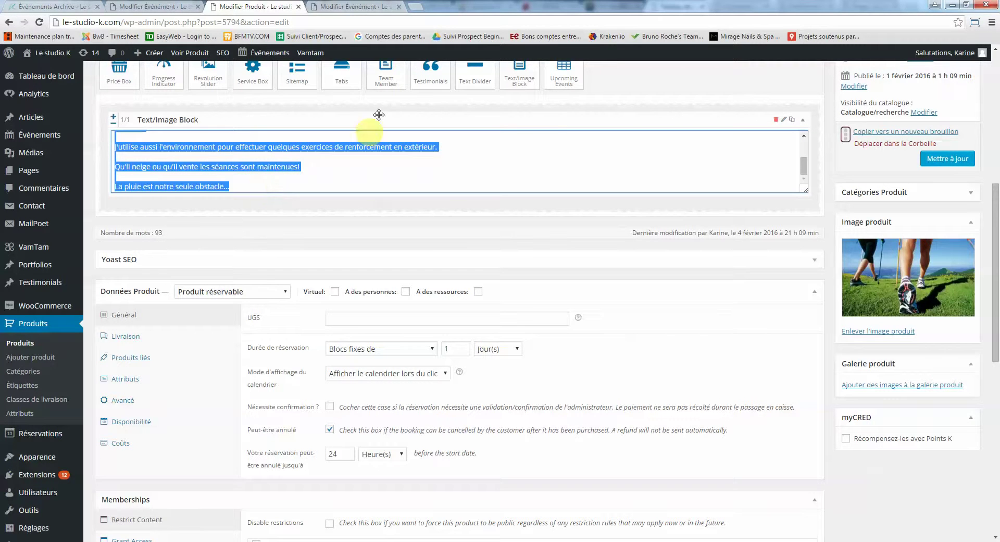
Replace the whole Pilates text in the event's Text/Image Block with the copied Marche Sportive description and update the event.
click(345, 7)
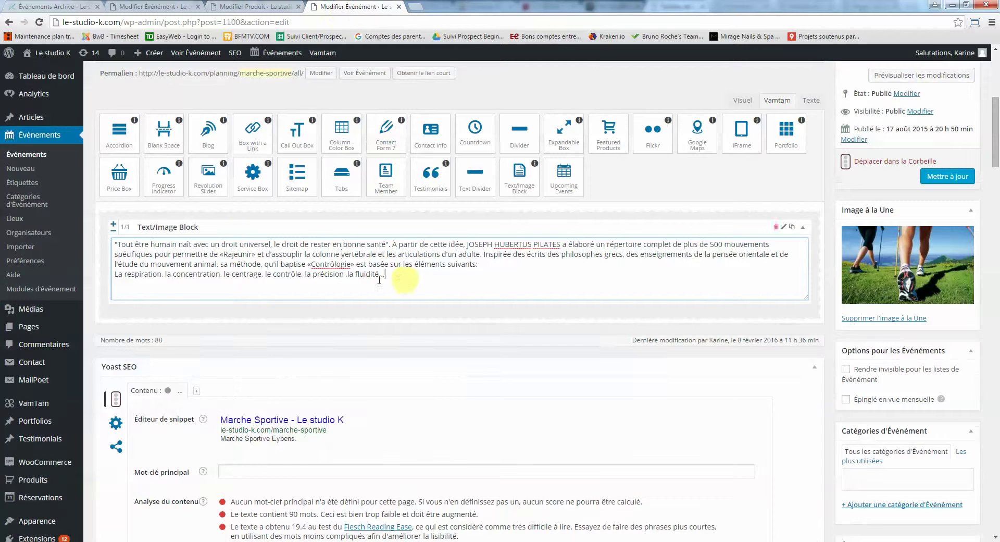
key(ctrl+a)
key(ctrl+v)
scroll(231, 282, up, 3)
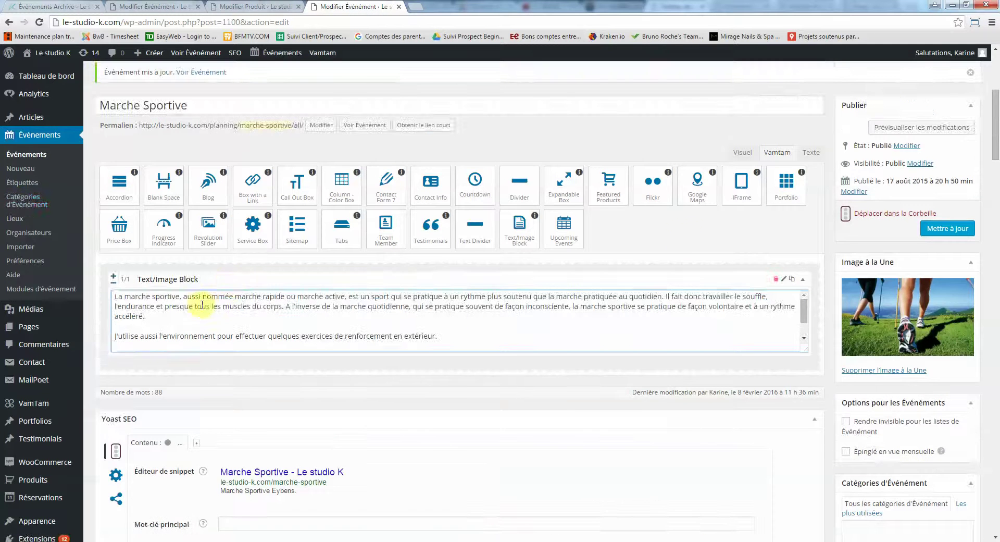
click(941, 228)
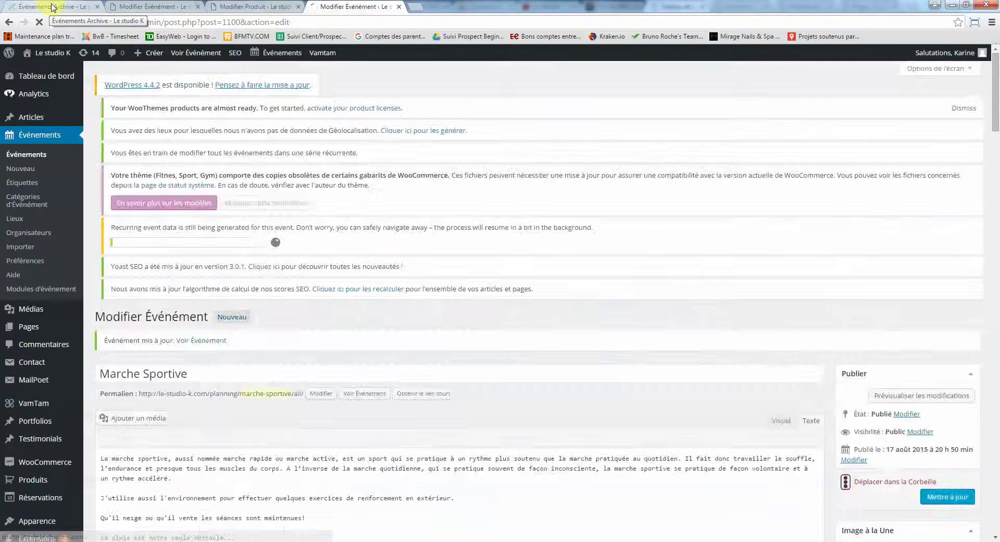
Reload the site's Planning page and check the Marche Sportive previews on Mondays the 8th and 15th.
click(51, 5)
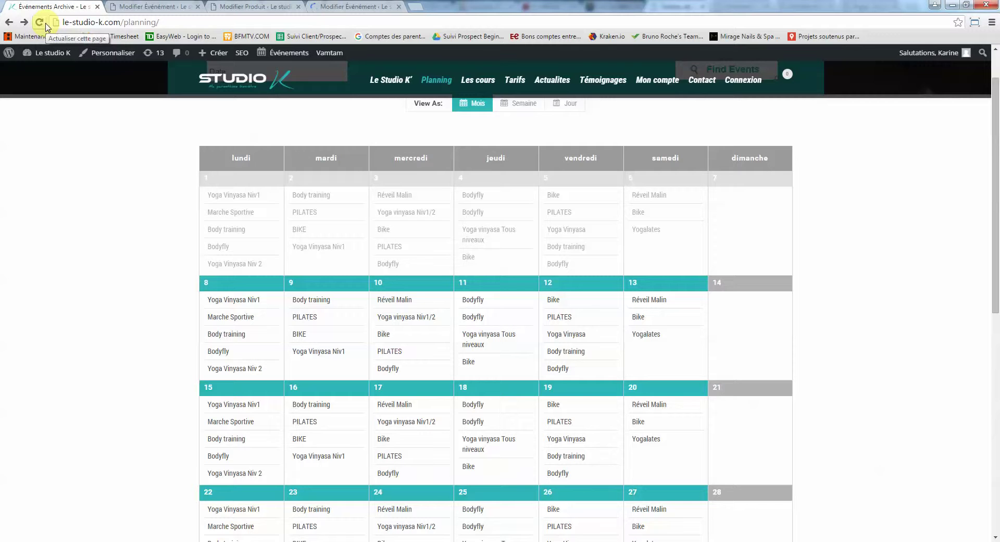
click(45, 23)
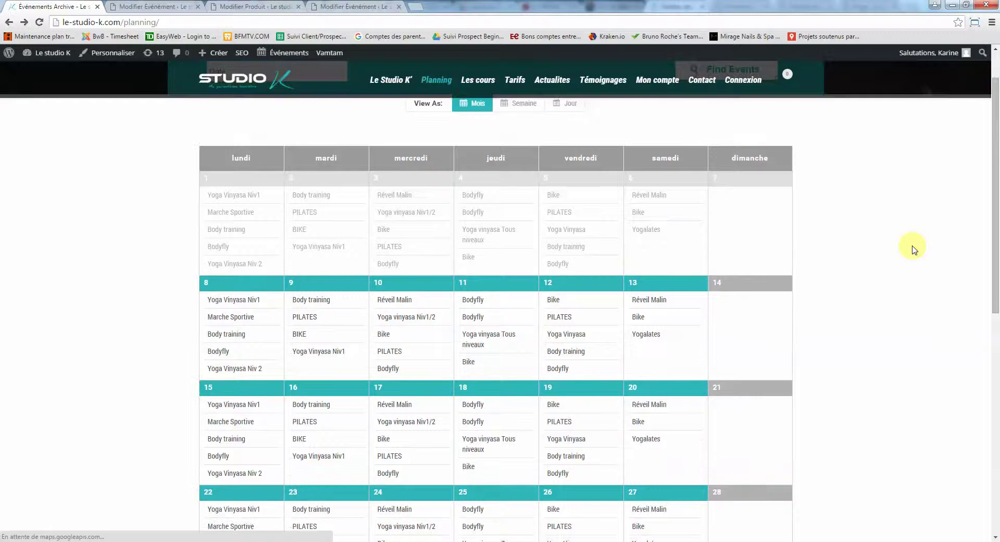
mouse_move(220, 317)
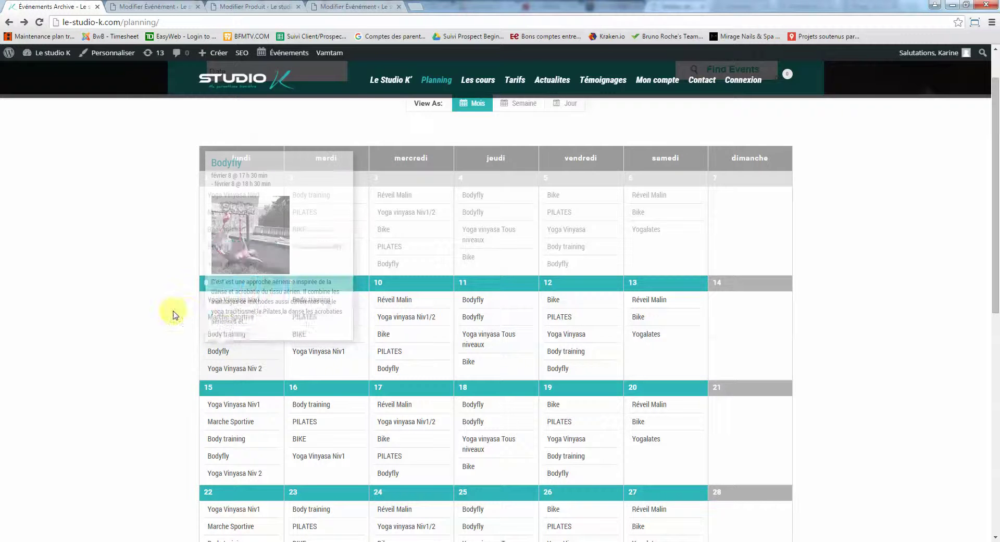
mouse_move(234, 422)
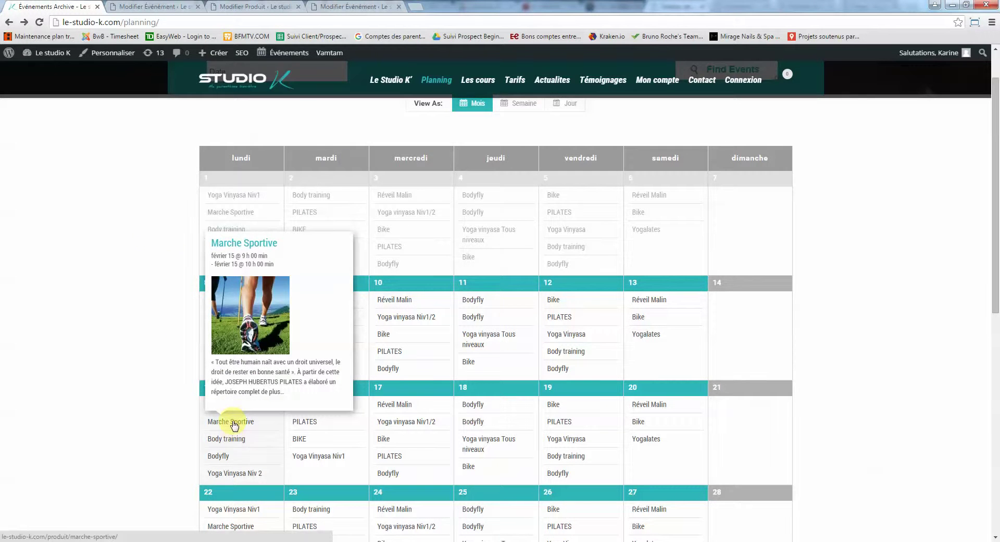
Return to the Marche Sportive event's edit page to check its update, and reload the Planning page once more.
click(150, 7)
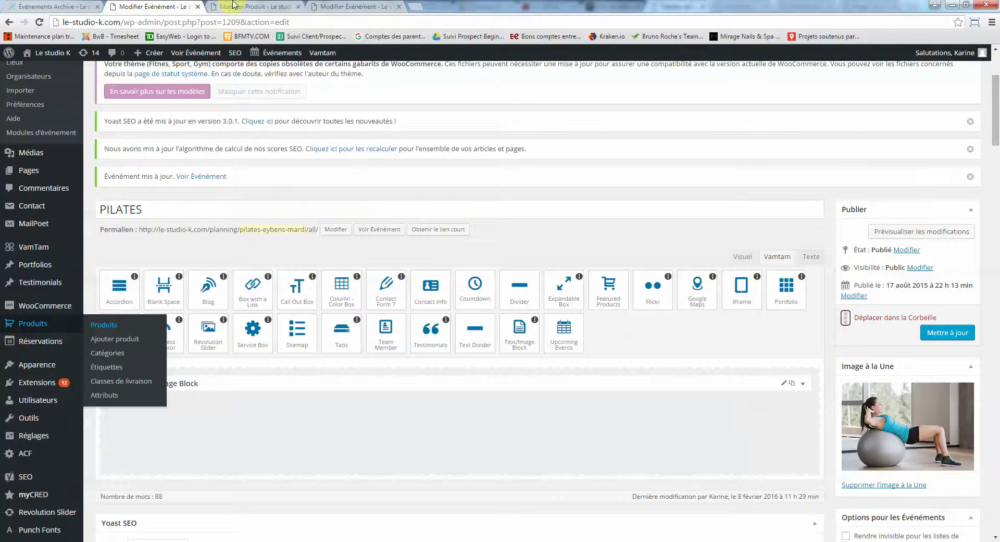
click(233, 6)
scroll(346, 55, up, 7)
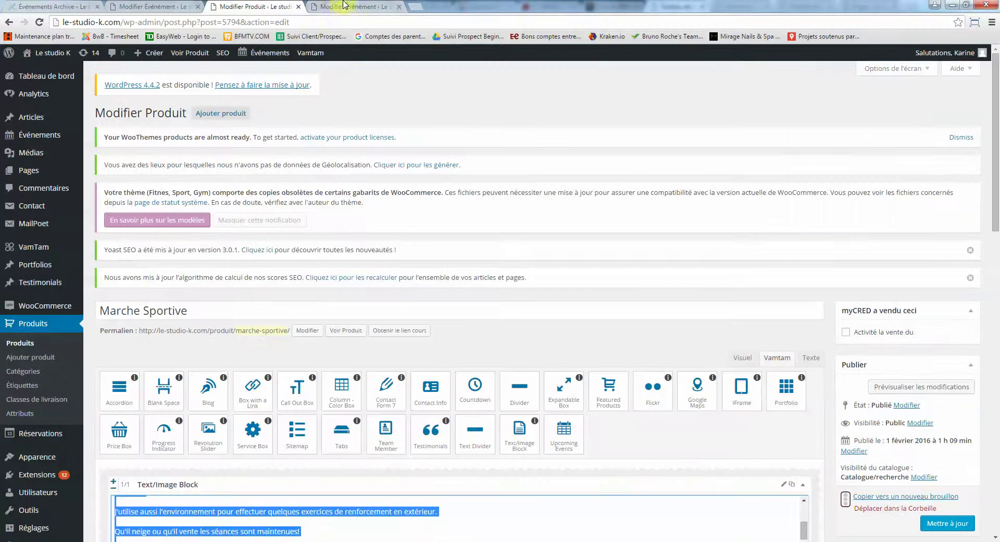
click(344, 6)
click(31, 6)
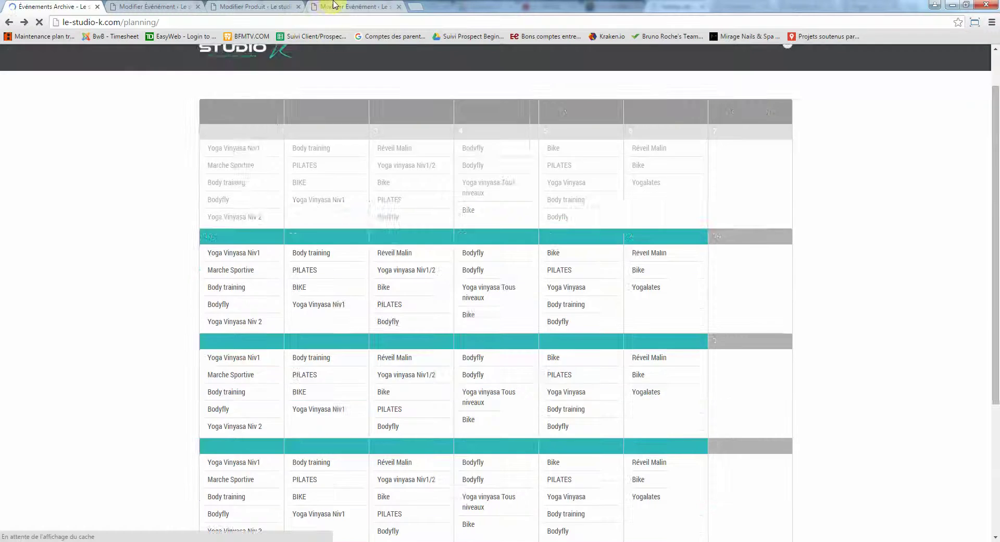
Return to the Marche Sportive event's edit page and expand its Text/Image Block to check the description.
click(332, 7)
scroll(233, 346, down, 4)
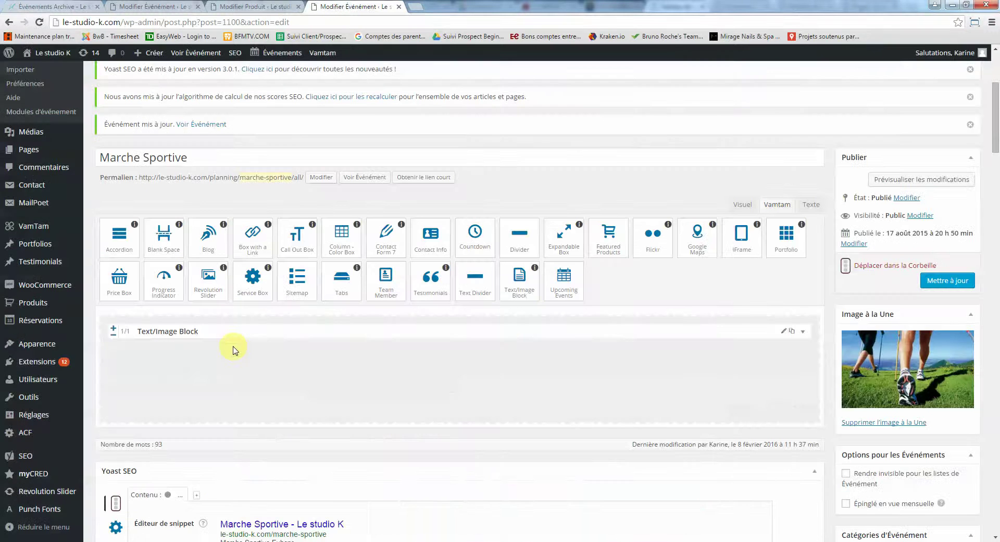
click(805, 334)
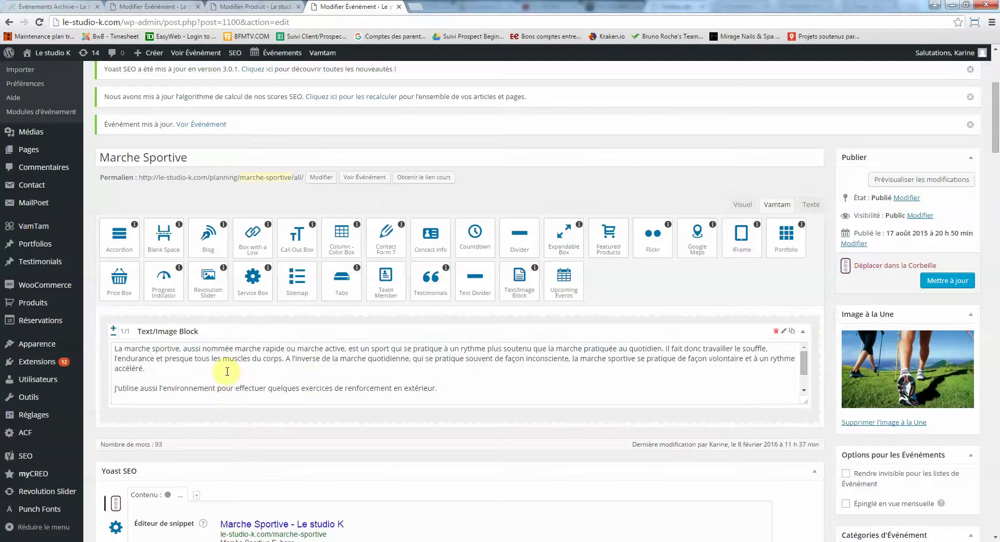
Check the Marche Sportive preview on Monday the 8th in the Planning page, and open its linked product page to review the description.
click(63, 5)
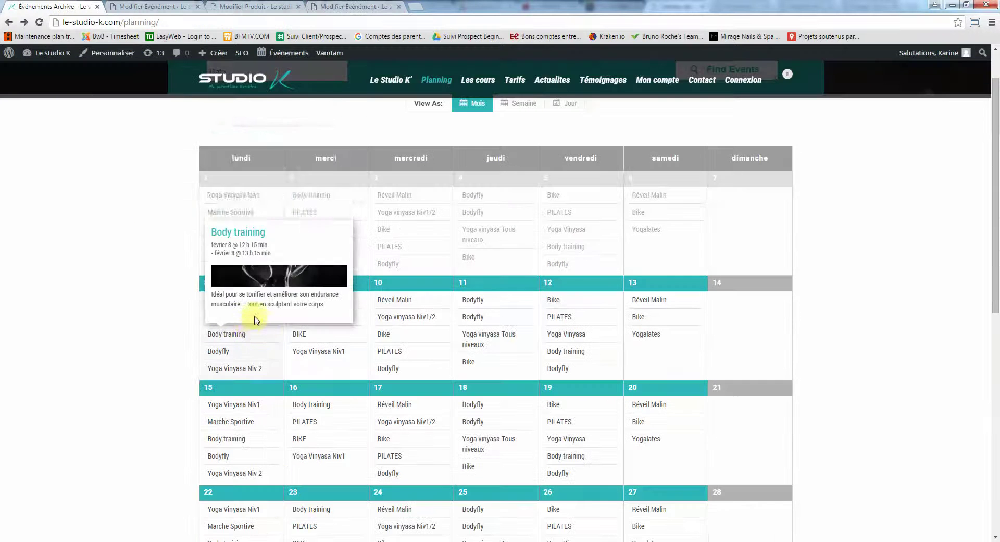
mouse_move(254, 315)
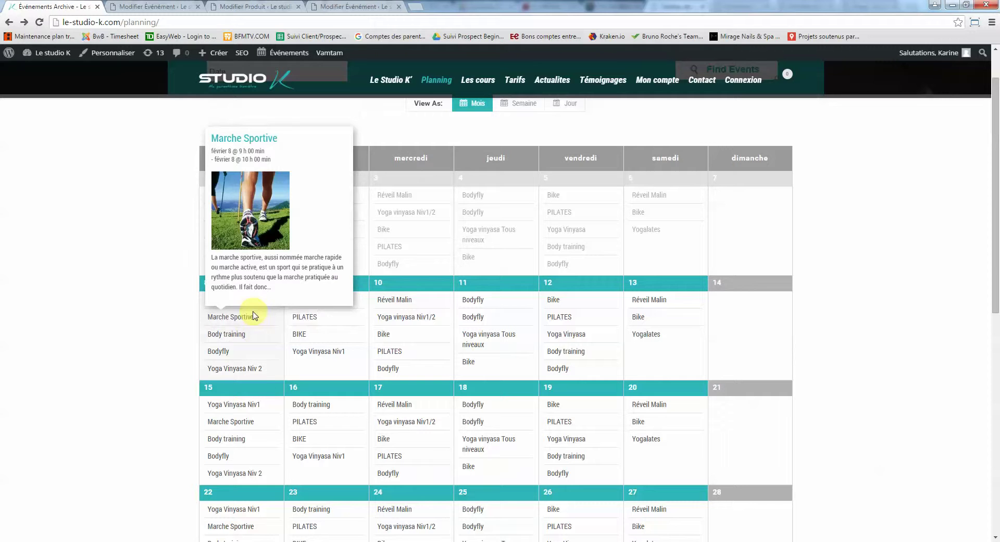
click(225, 319)
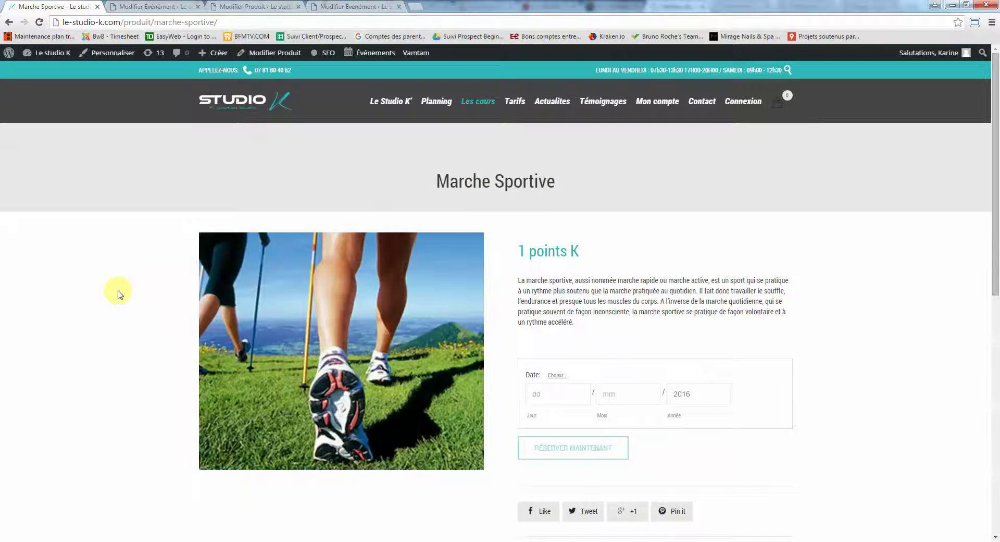
scroll(117, 294, down, 6)
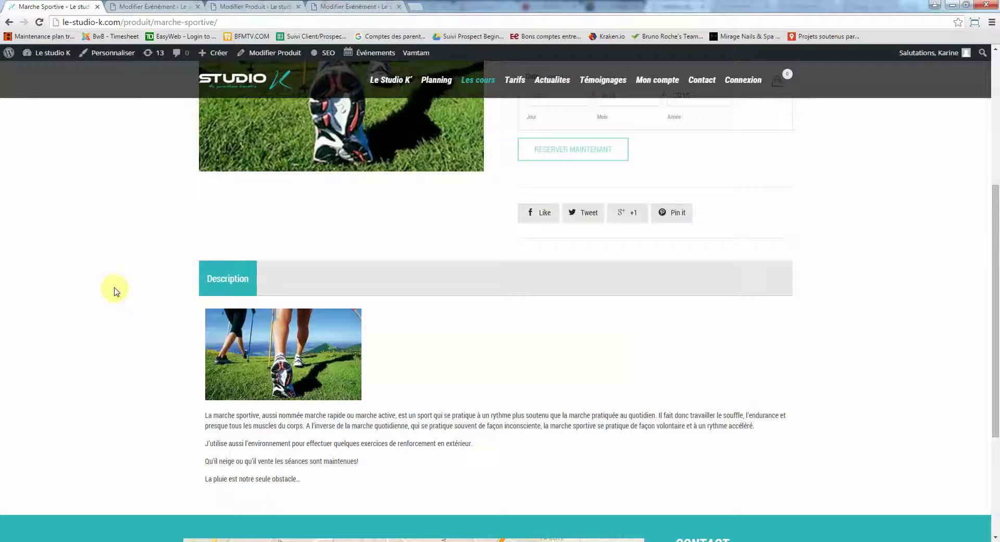
scroll(116, 292, up, 6)
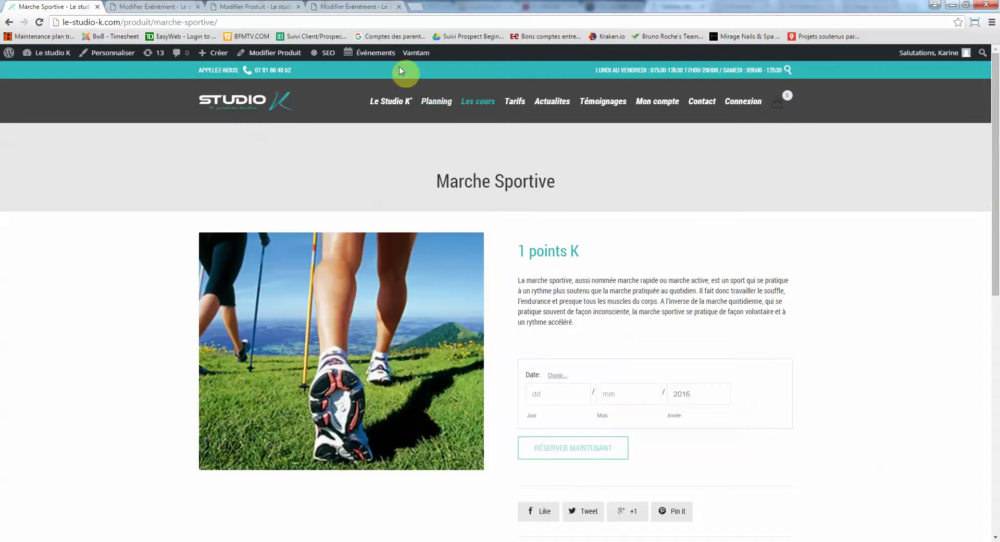
click(139, 6)
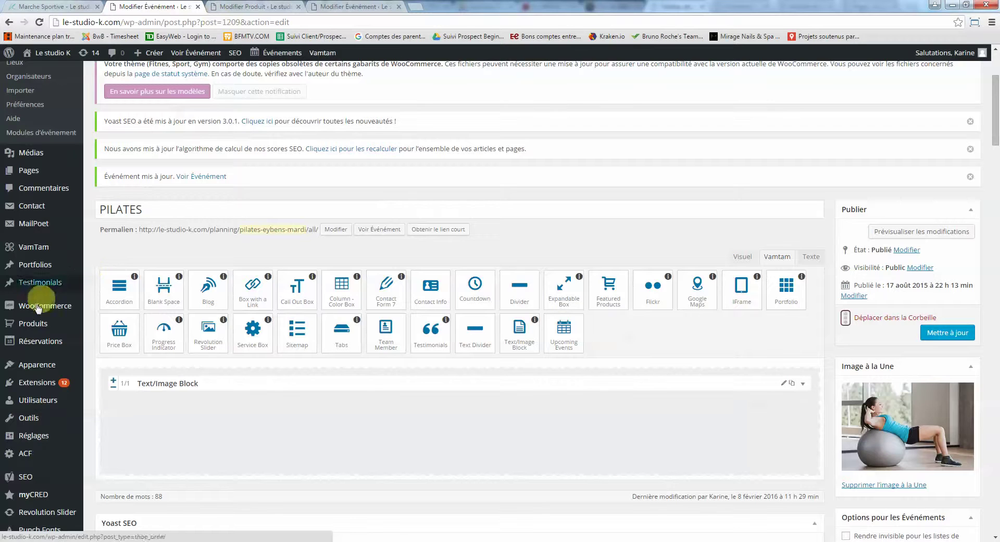
click(57, 6)
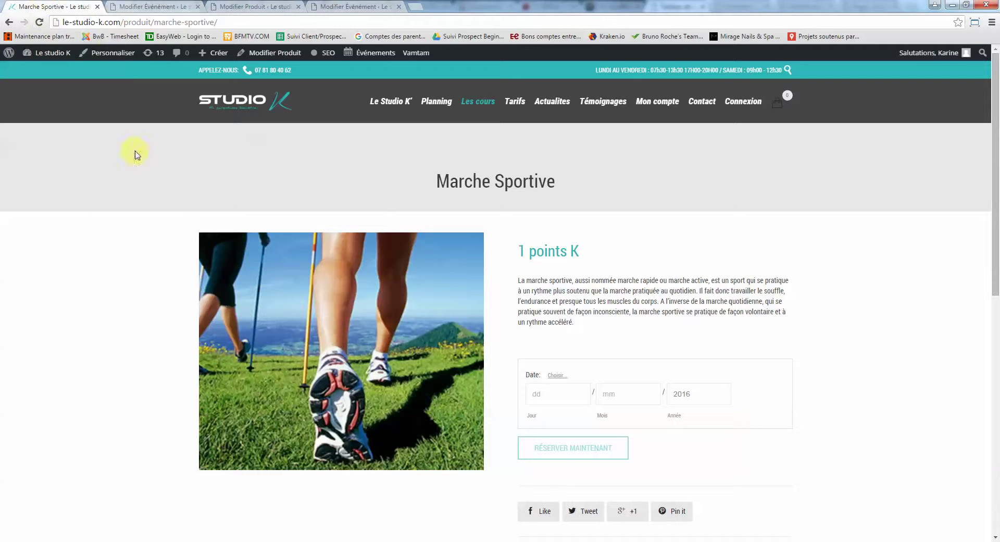